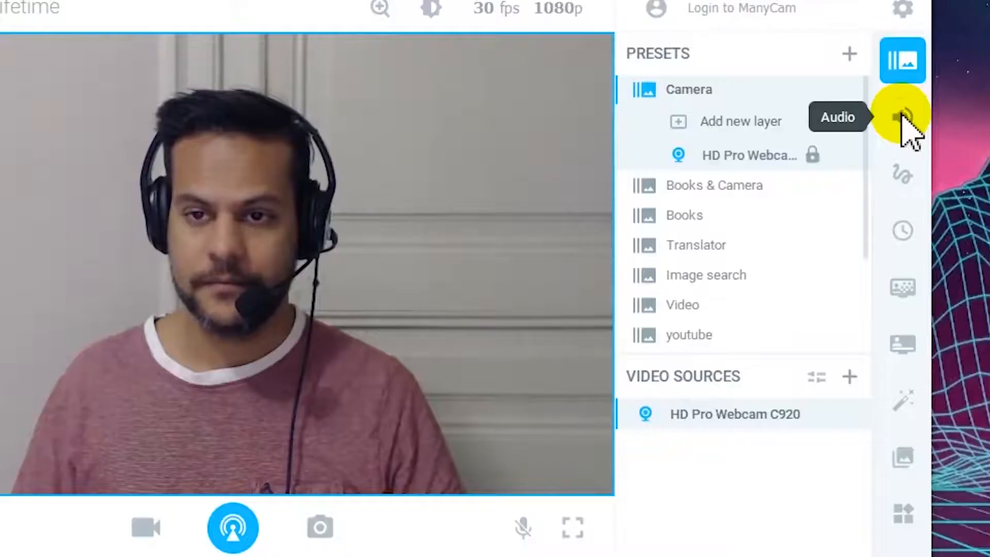
# Step: Add the audio file 1A_1.2.mp3 to the audio playlist
pyautogui.click(903, 117)
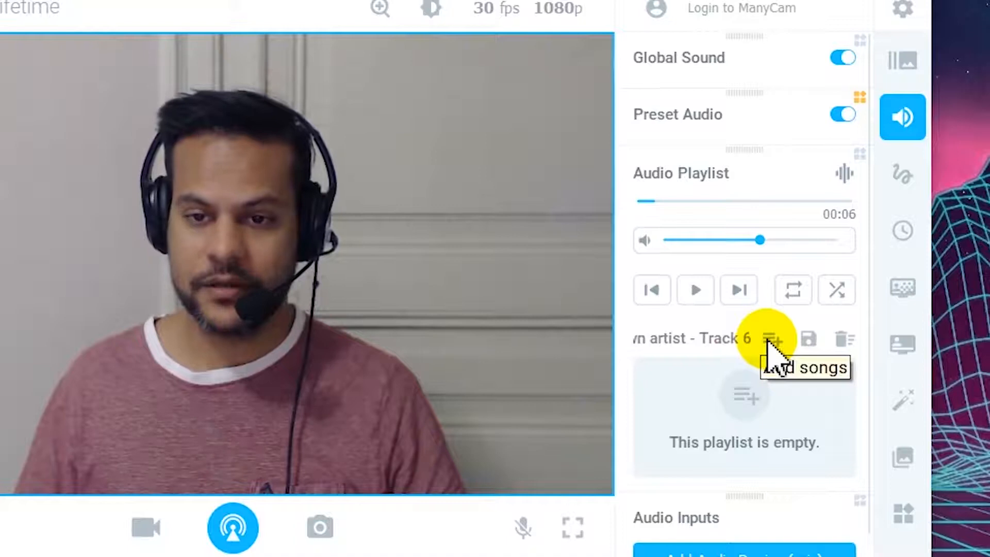
pyautogui.click(769, 341)
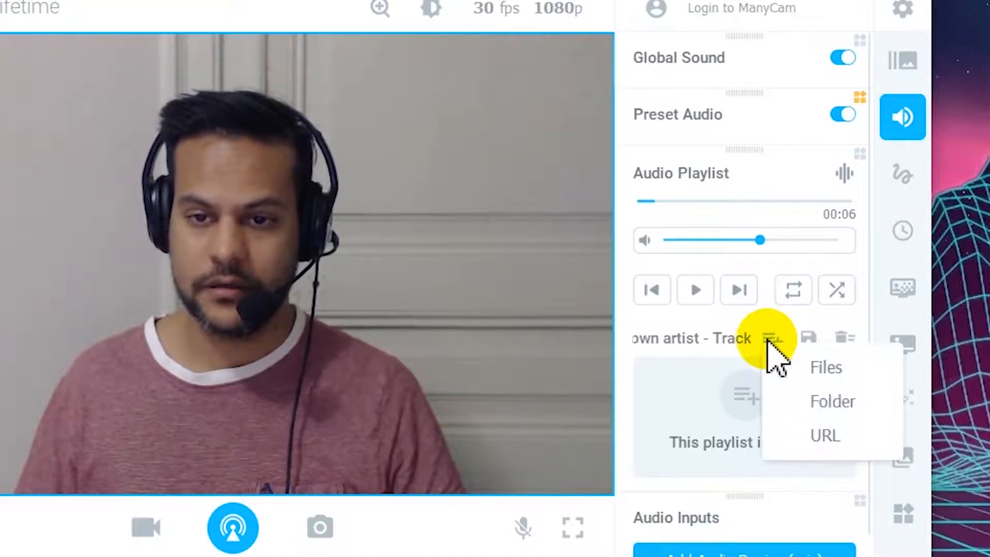
pyautogui.click(853, 365)
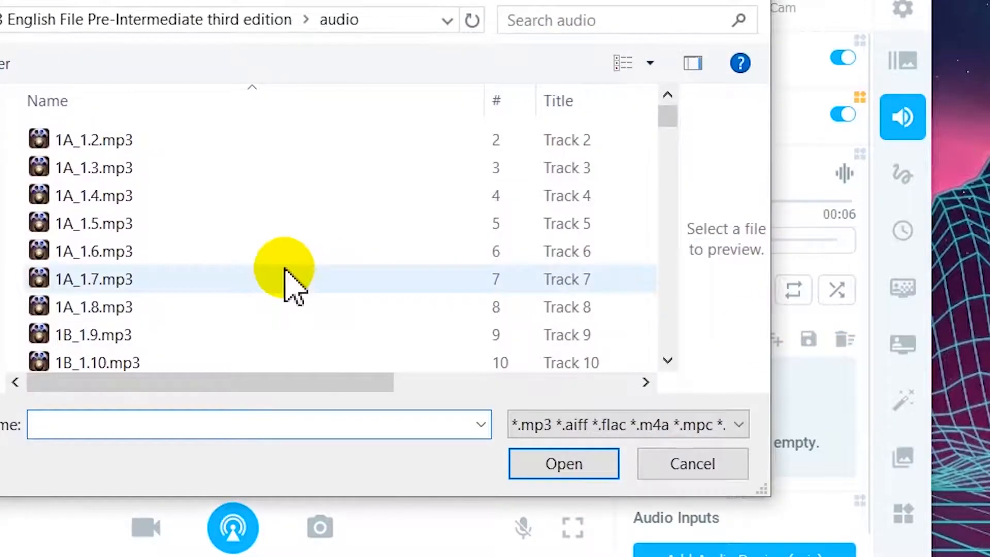
pyautogui.scroll(-6, 176, 191)
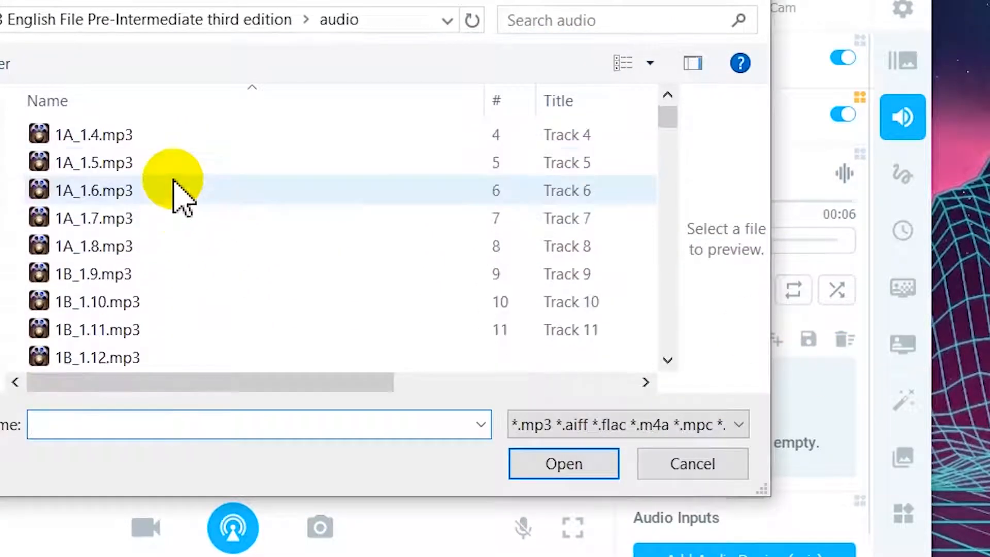
pyautogui.scroll(-6, 176, 191)
pyautogui.scroll(12, 177, 189)
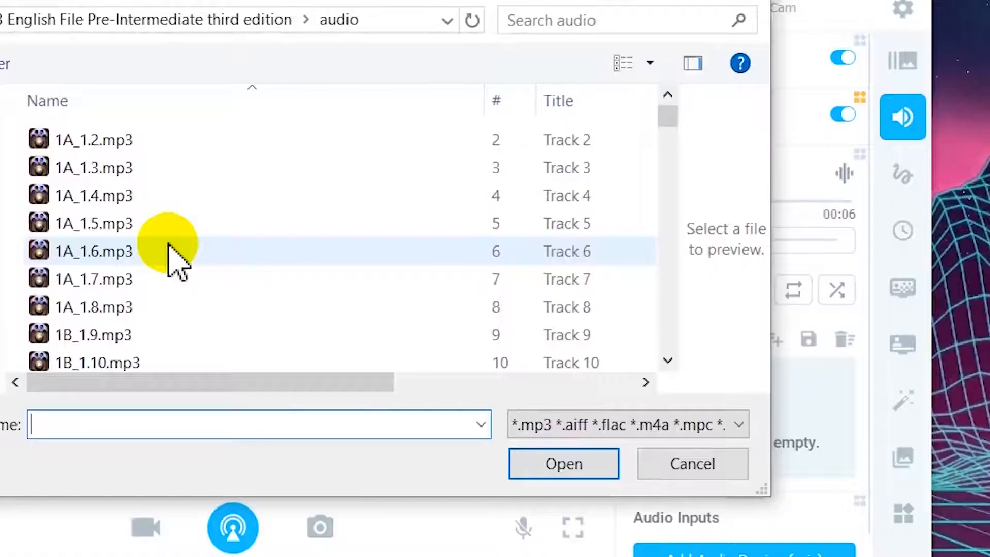
pyautogui.click(127, 141)
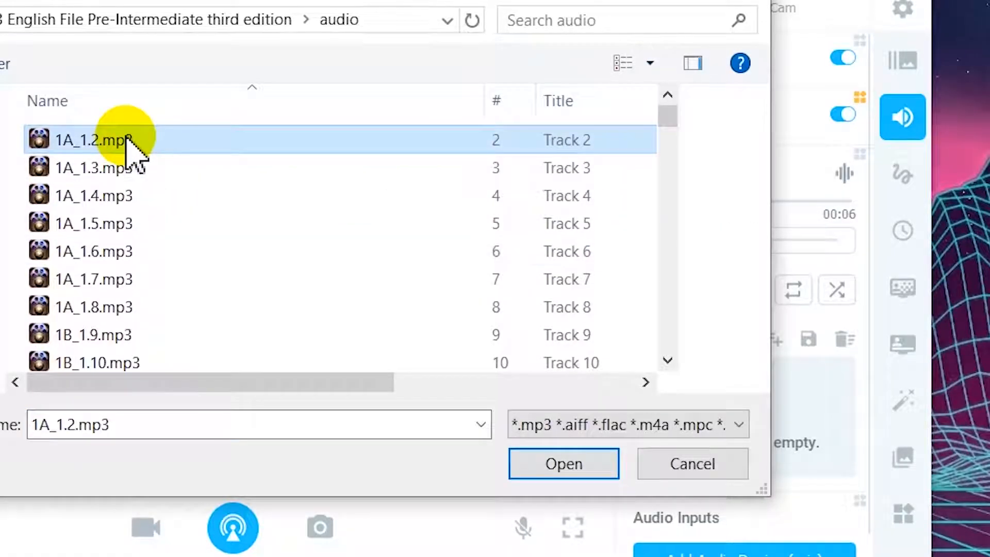
pyautogui.click(561, 465)
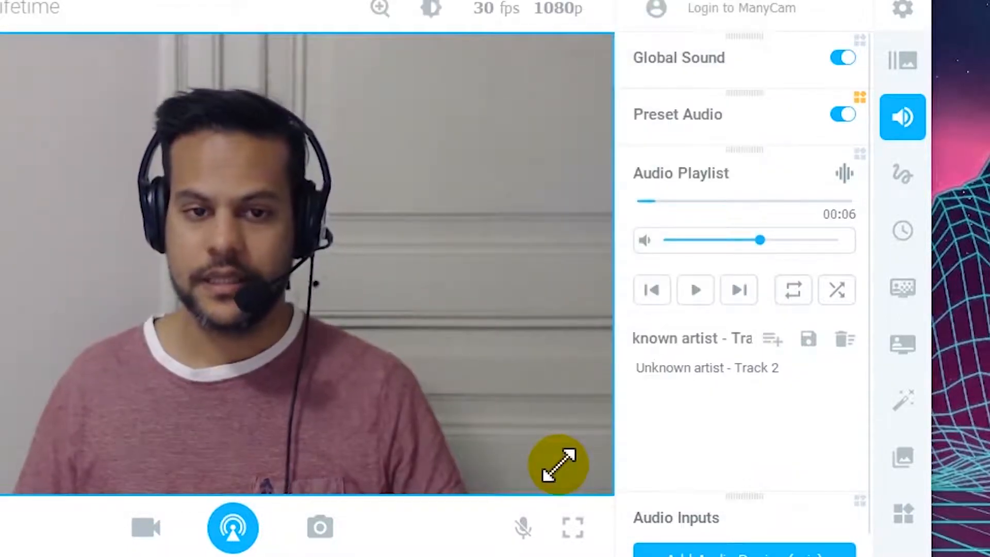
# Step: Play Track 2 from the audio playlist and pause it after a few seconds
pyautogui.moveTo(677, 373)
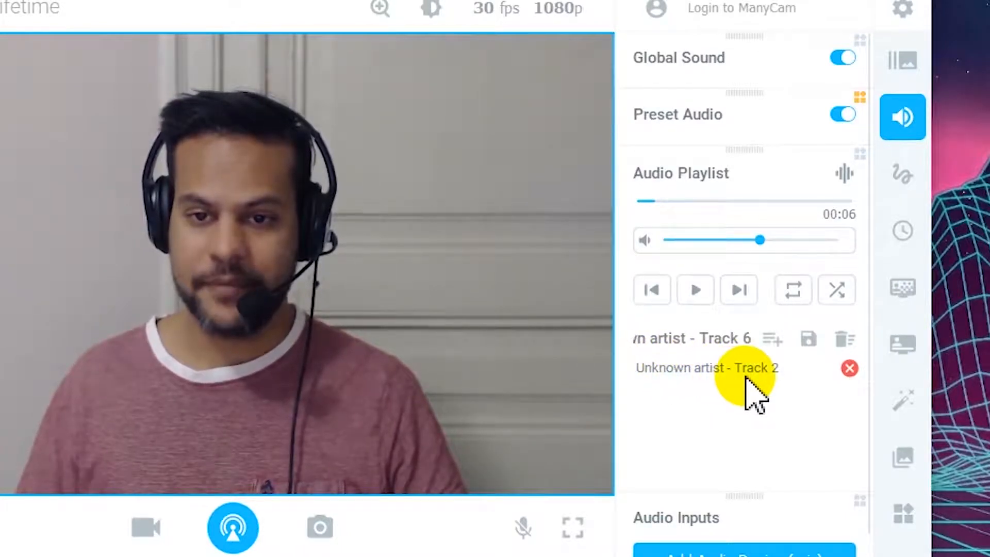
pyautogui.doubleClick(689, 369)
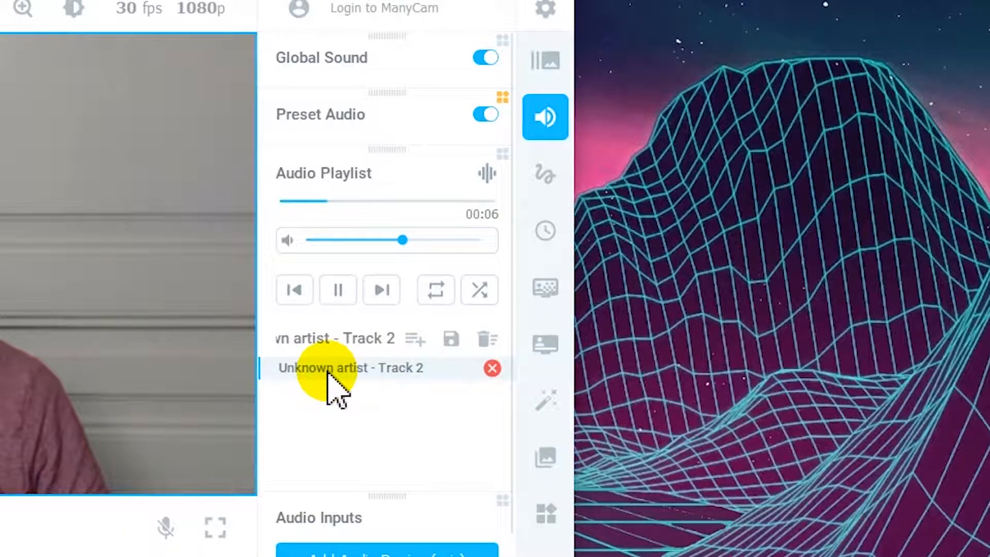
pyautogui.click(339, 289)
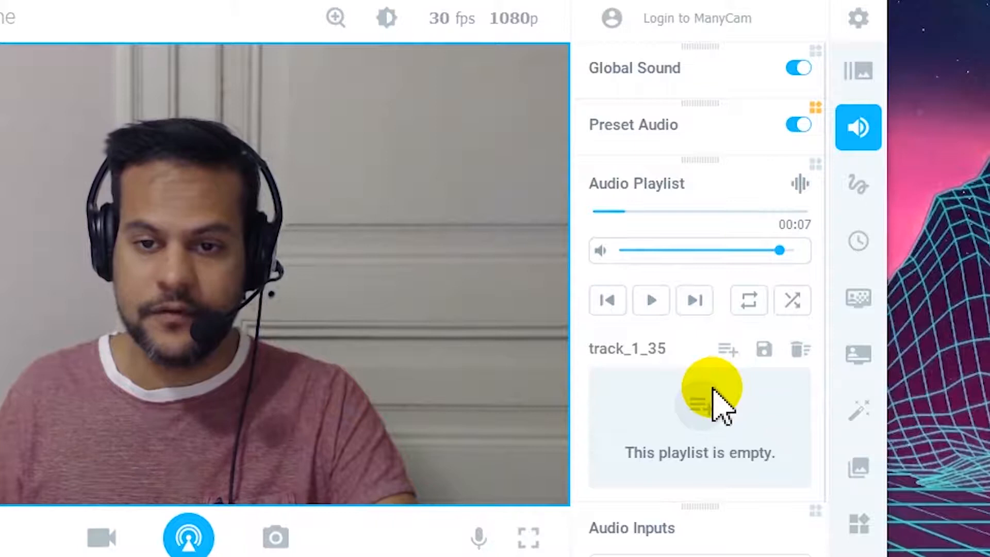
# Step: Add all MP3 tracks from the English_File_3d_Advanced_Class_AUDIO folder to the empty audio playlist
pyautogui.click(729, 350)
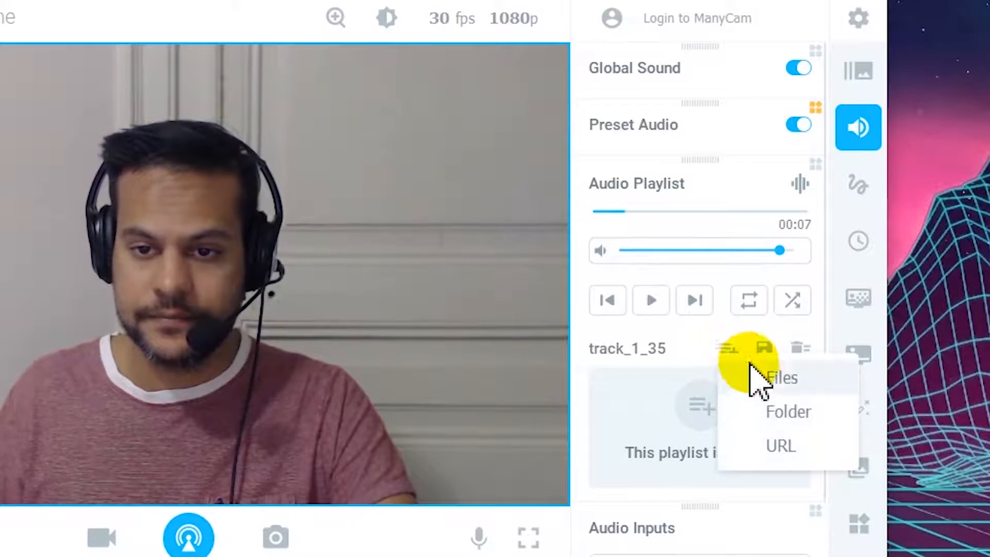
pyautogui.click(767, 382)
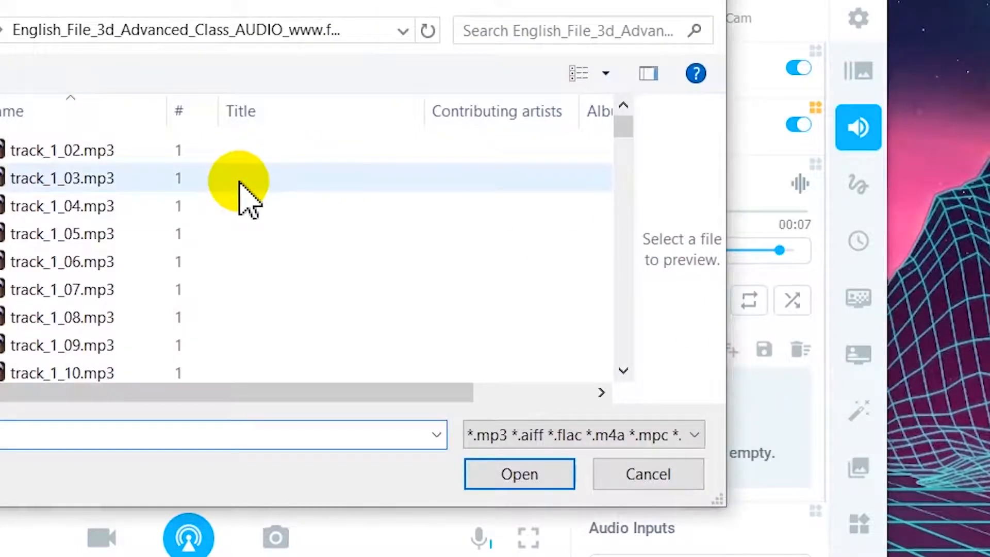
pyautogui.scroll(-5, 84, 310)
pyautogui.scroll(1, 85, 255)
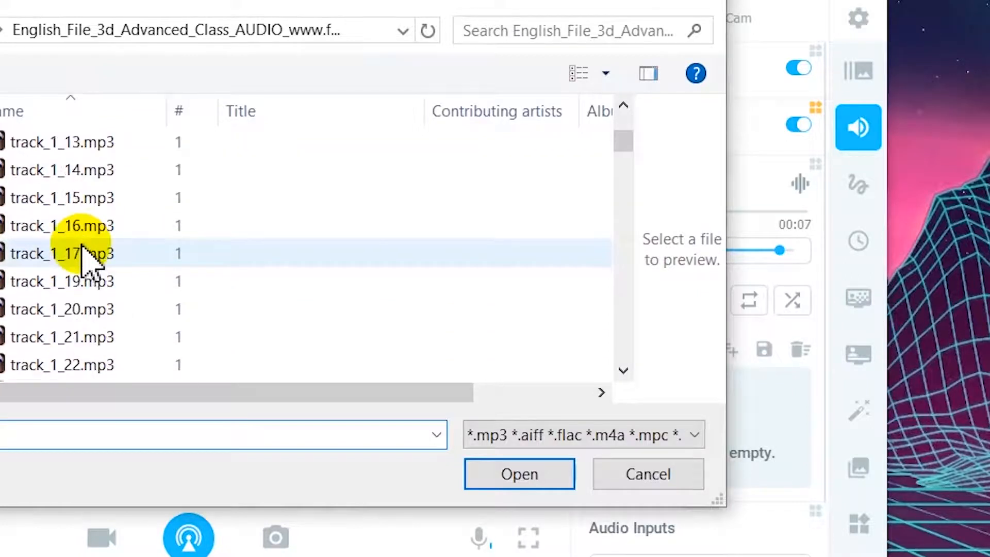
pyautogui.scroll(4, 86, 255)
pyautogui.click(100, 152)
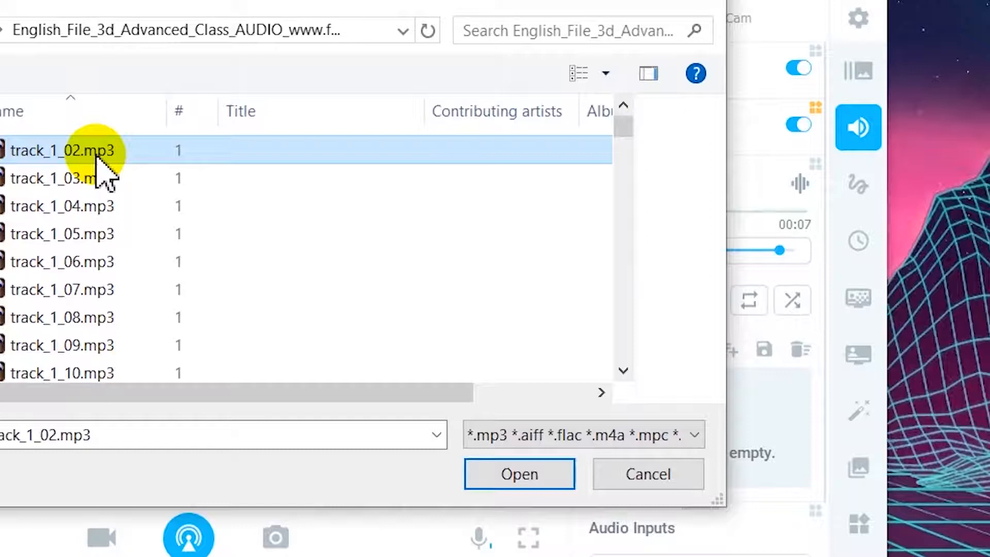
pyautogui.click(100, 152)
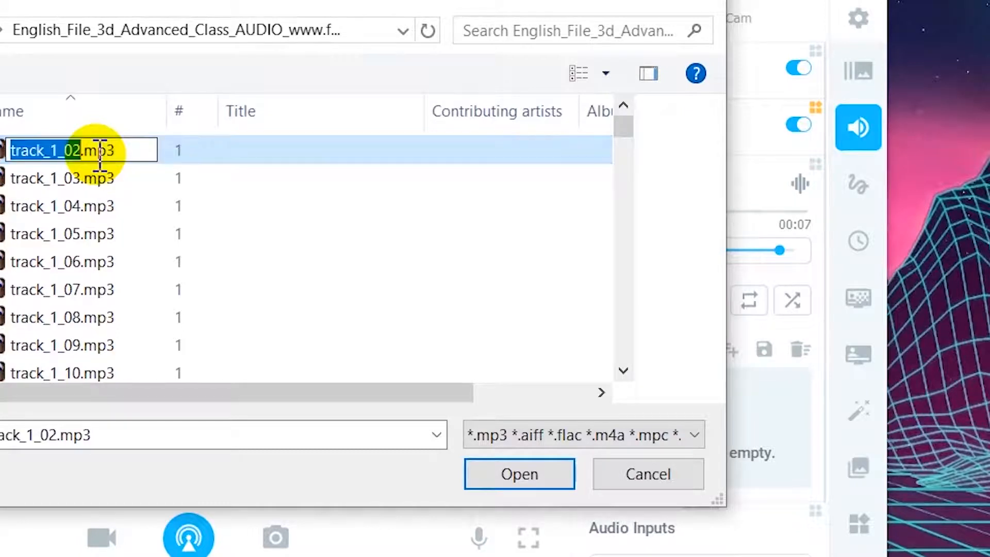
pyautogui.click(98, 208)
pyautogui.click(101, 157)
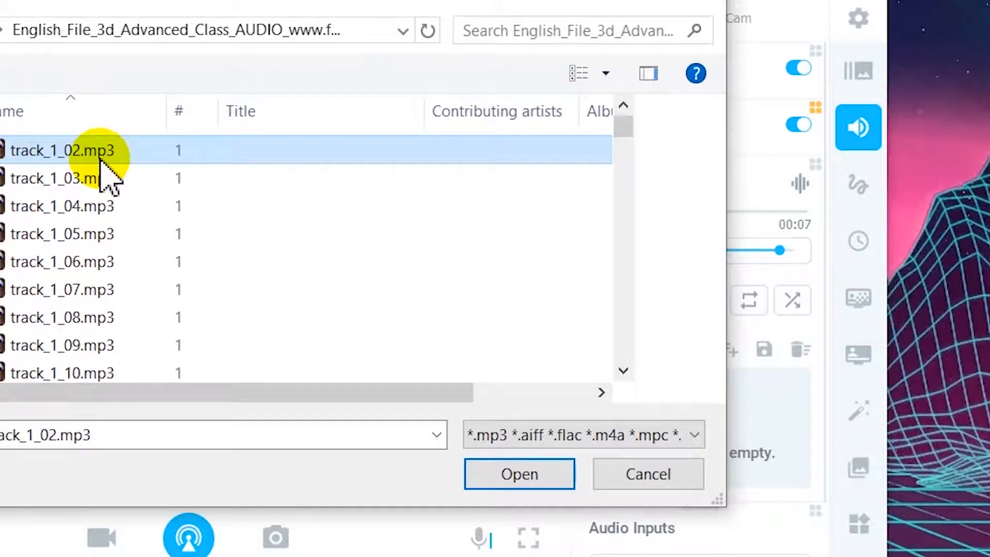
pyautogui.hotkey('ctrl', 'a')
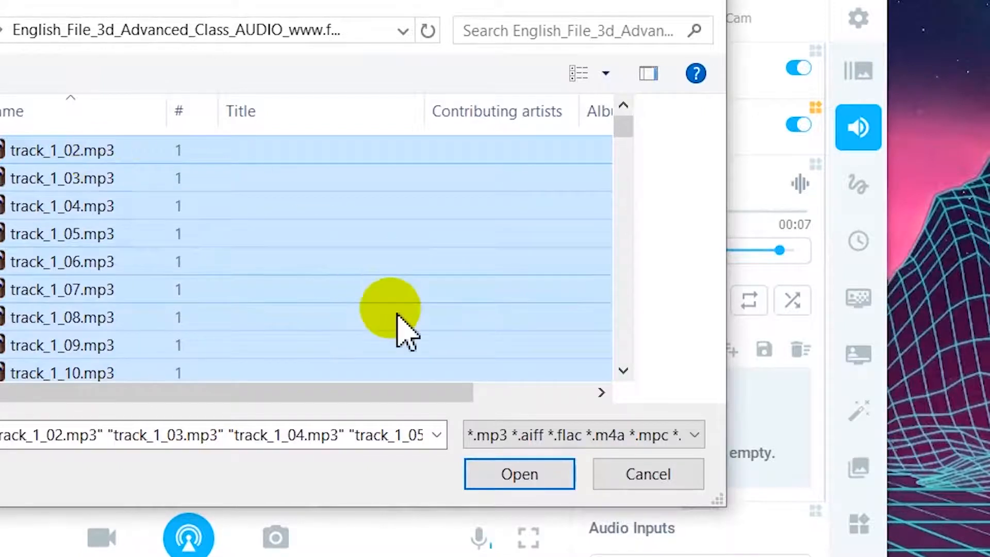
pyautogui.click(493, 475)
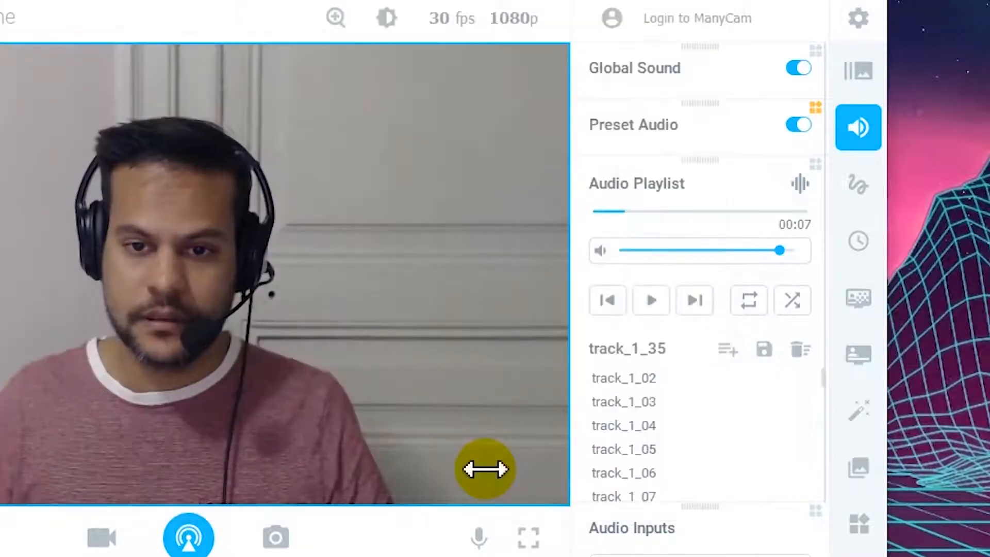
# Step: Review the added tracks and save them as the M3U audio playlist file Playlist.m3u in the English File audio folder
pyautogui.scroll(-15, 636, 399)
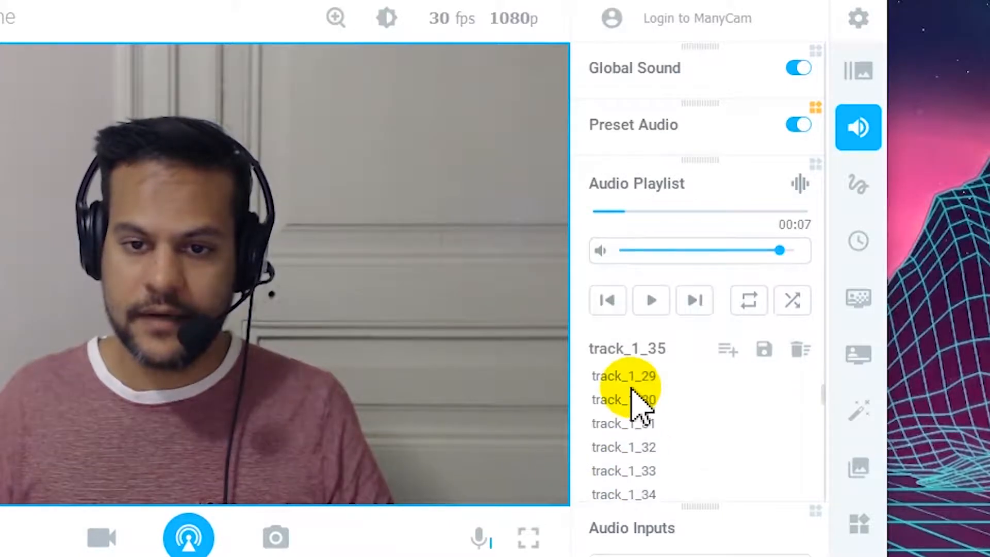
pyautogui.scroll(-20, 633, 393)
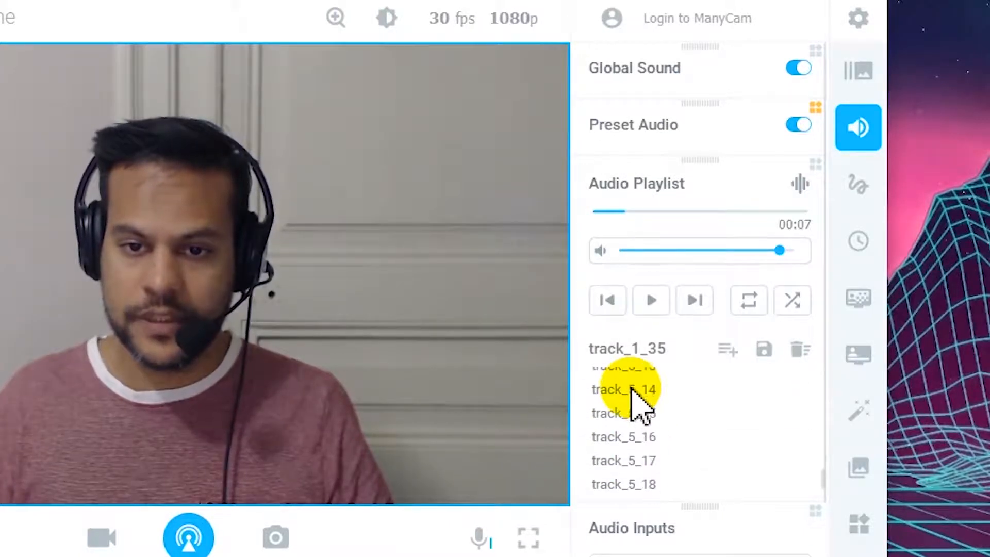
pyautogui.scroll(10, 729, 228)
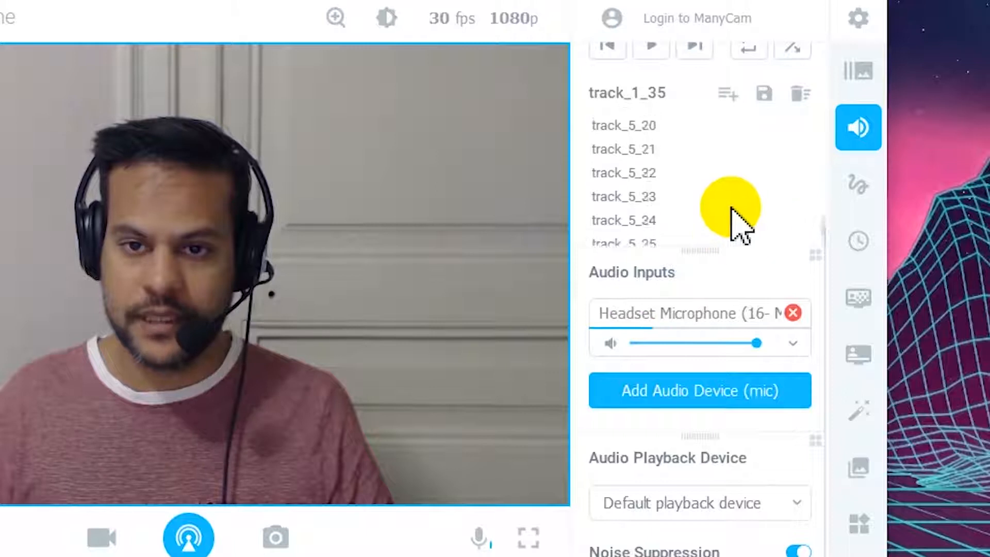
pyautogui.scroll(20, 730, 228)
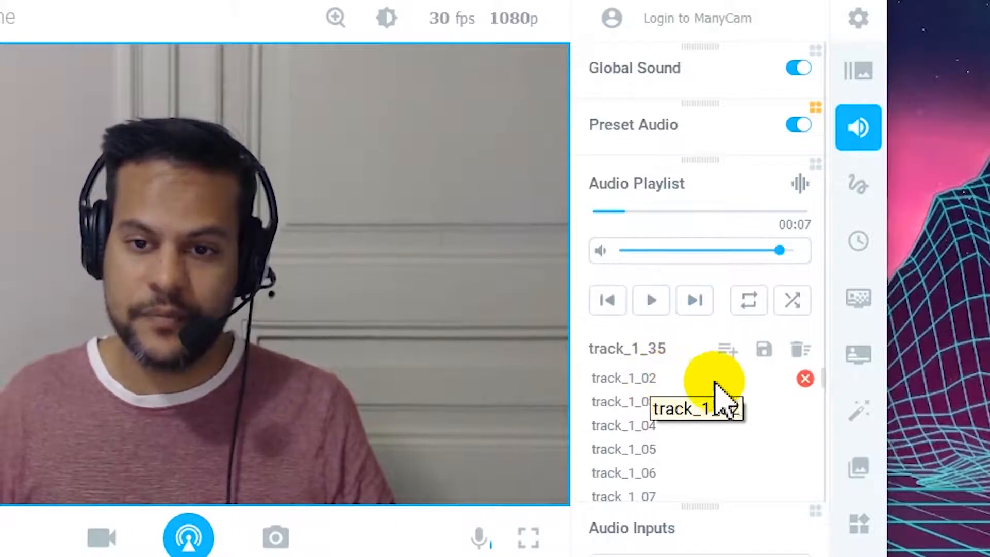
pyautogui.scroll(-5, 654, 410)
pyautogui.scroll(5, 652, 408)
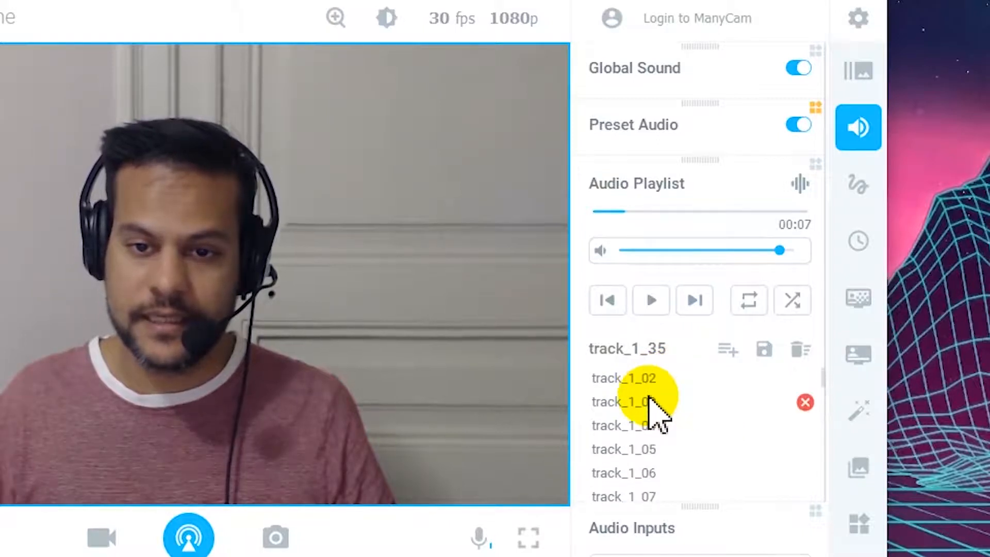
pyautogui.click(765, 351)
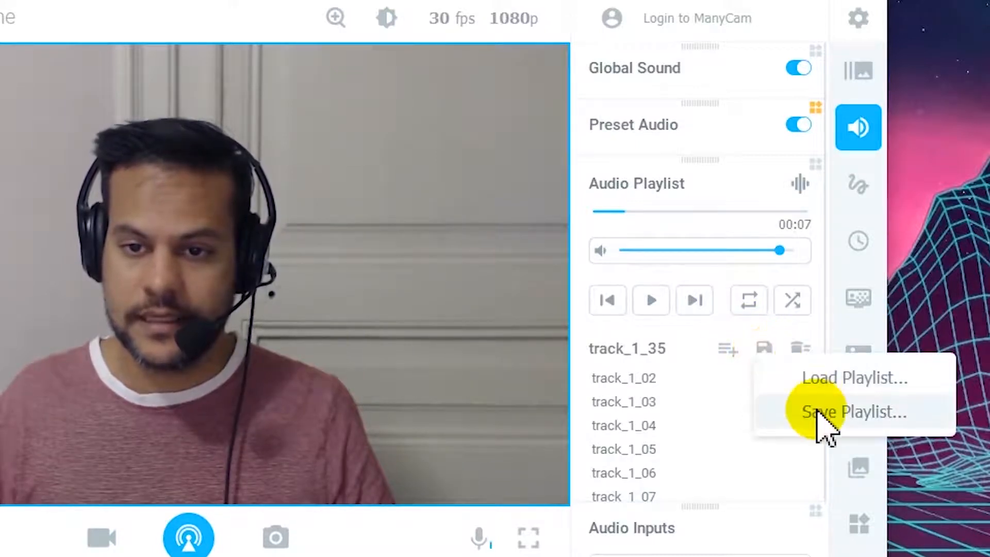
pyautogui.click(818, 413)
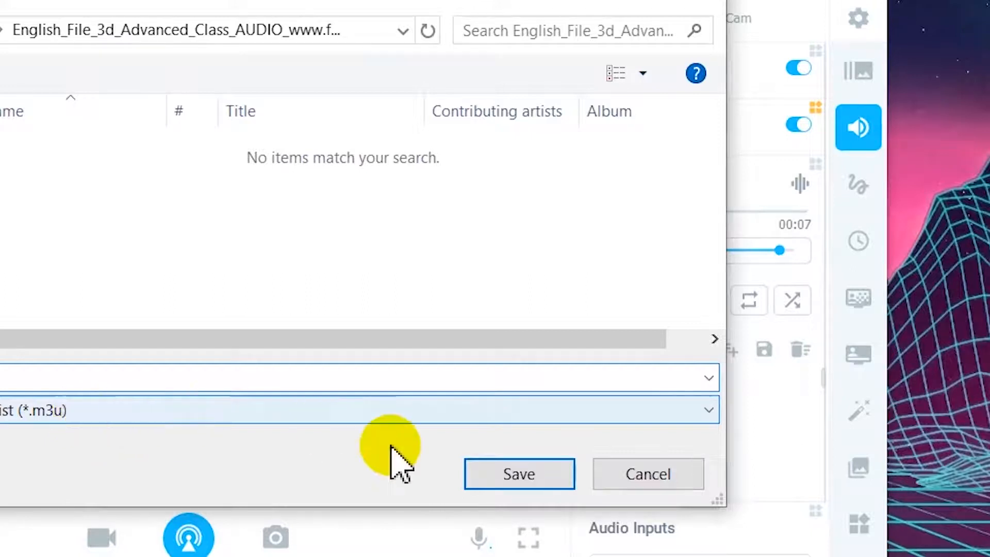
pyautogui.click(519, 477)
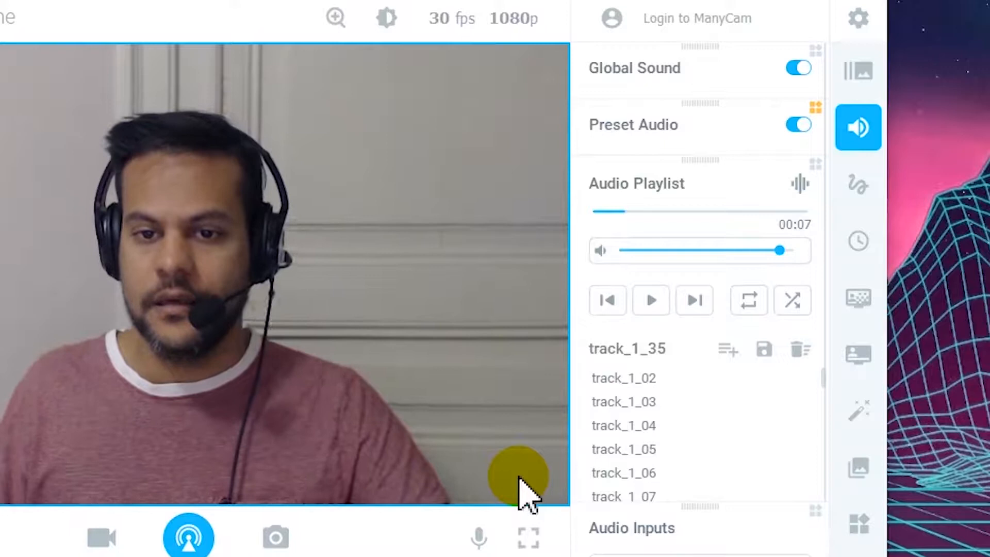
# Step: Remove all tracks from the audio playlist and reload them from the saved Playlist.m3u file
pyautogui.click(798, 350)
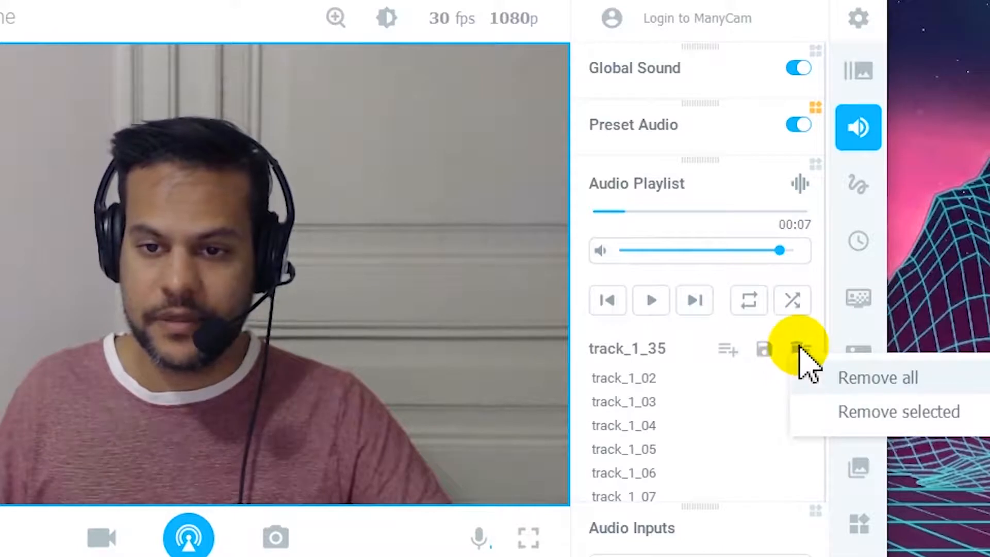
pyautogui.click(852, 381)
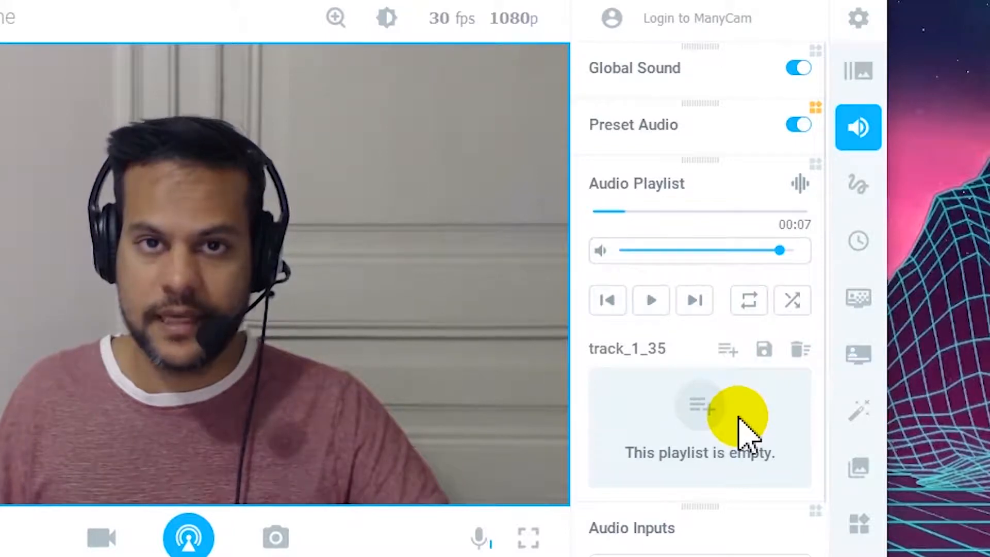
pyautogui.click(761, 349)
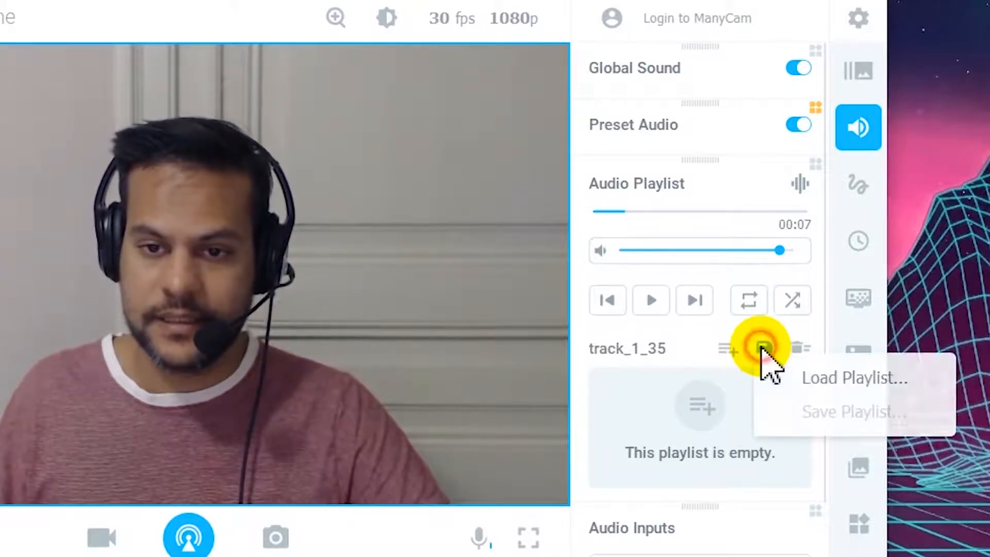
pyautogui.click(803, 378)
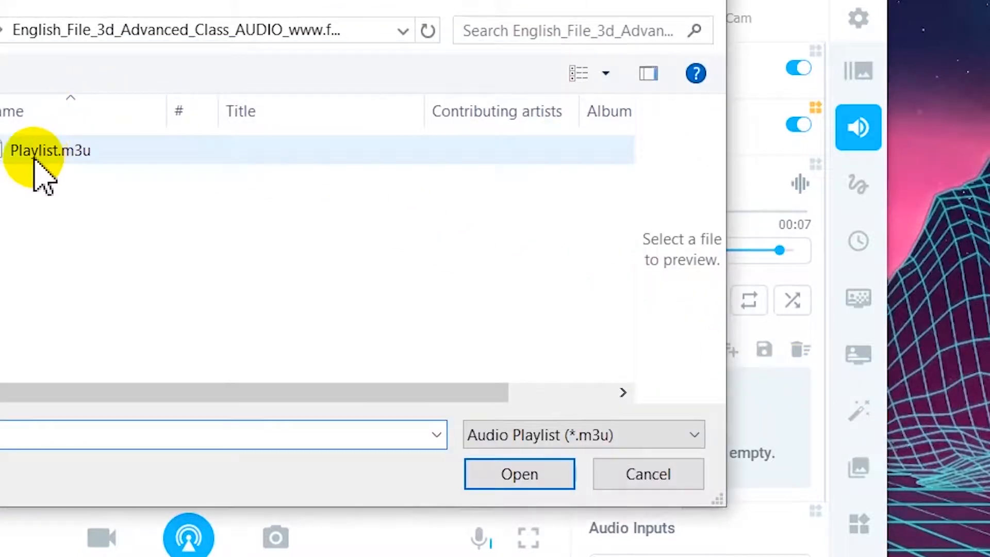
pyautogui.click(34, 158)
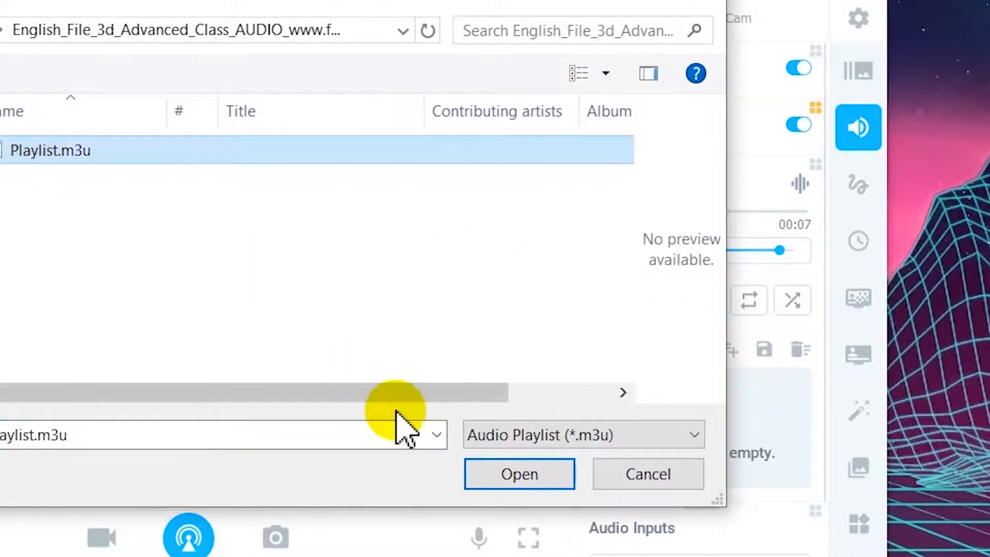
pyautogui.click(516, 474)
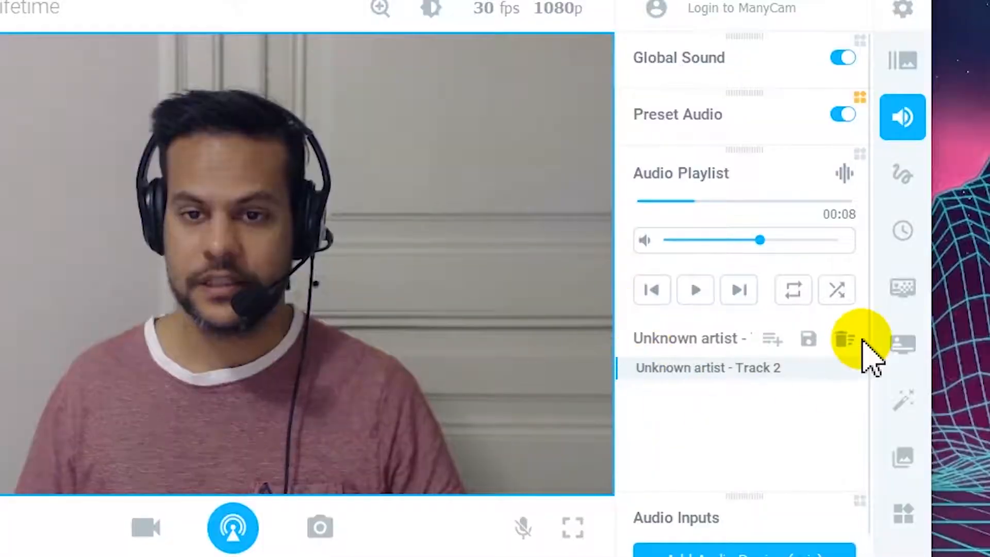
# Step: Add the Headset Microphone as an audio input device
pyautogui.scroll(-3, 705, 349)
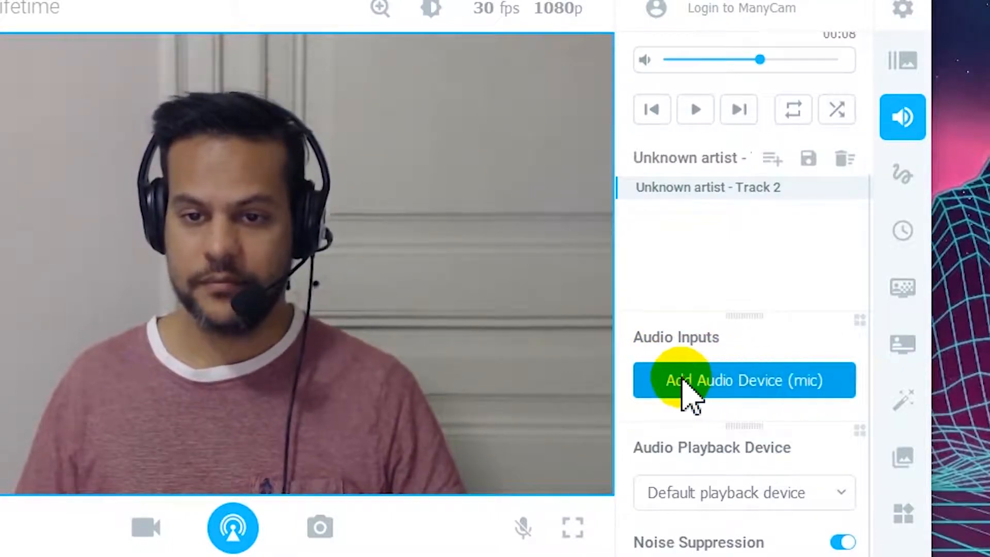
pyautogui.click(795, 388)
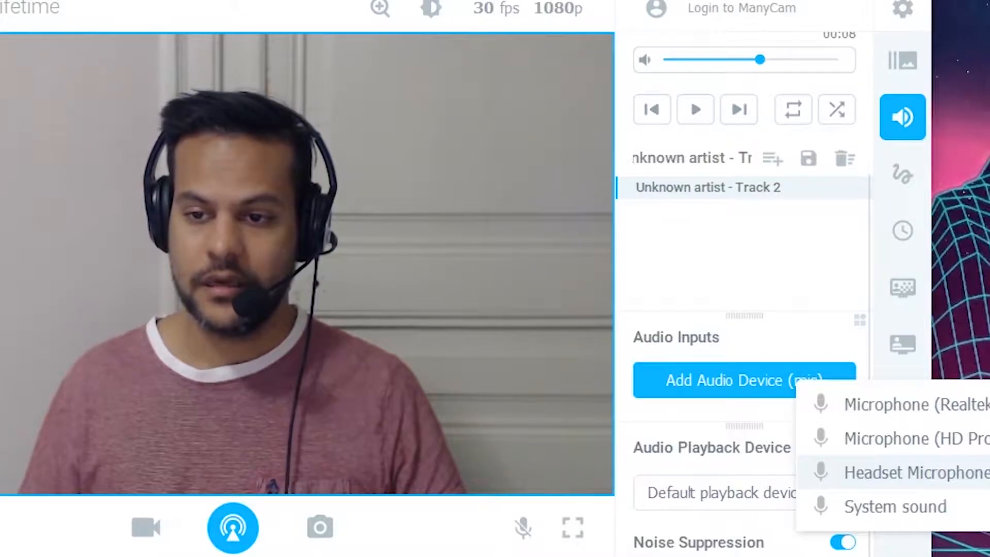
pyautogui.click(917, 472)
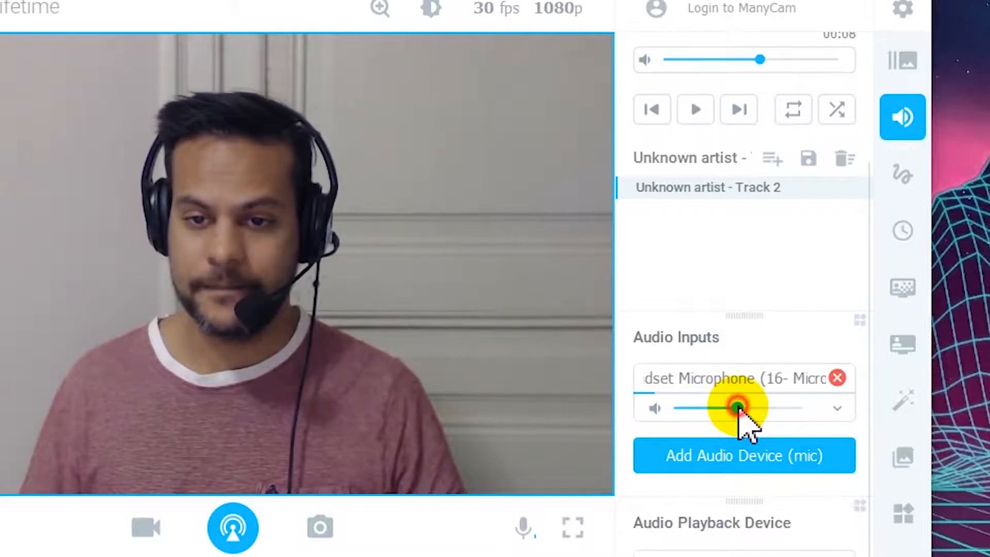
# Step: Raise the Headset Microphone input to full volume and play Track 2 in the audio playlist from an early position
pyautogui.moveTo(739, 408); pyautogui.dragTo(804, 411)
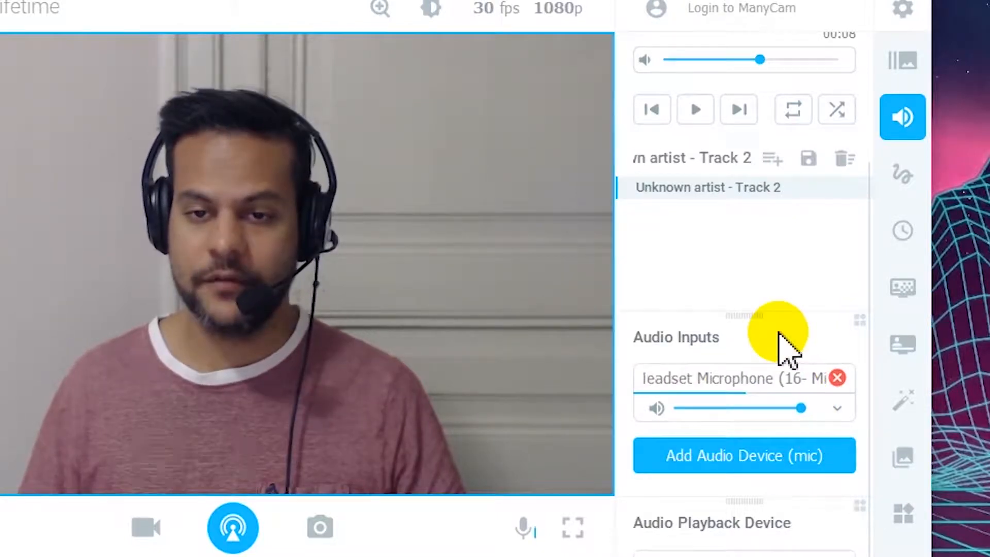
pyautogui.scroll(3, 783, 344)
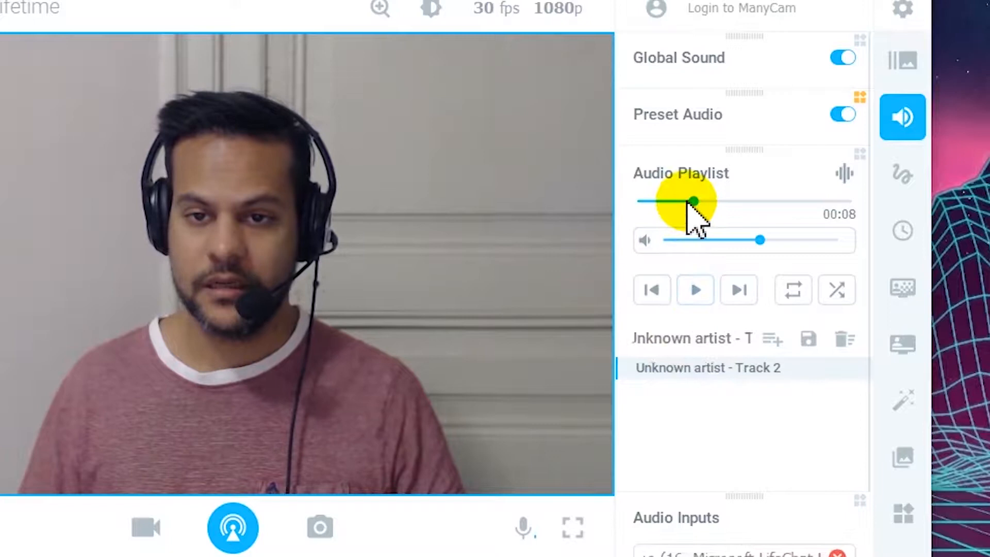
pyautogui.moveTo(688, 202); pyautogui.dragTo(689, 231)
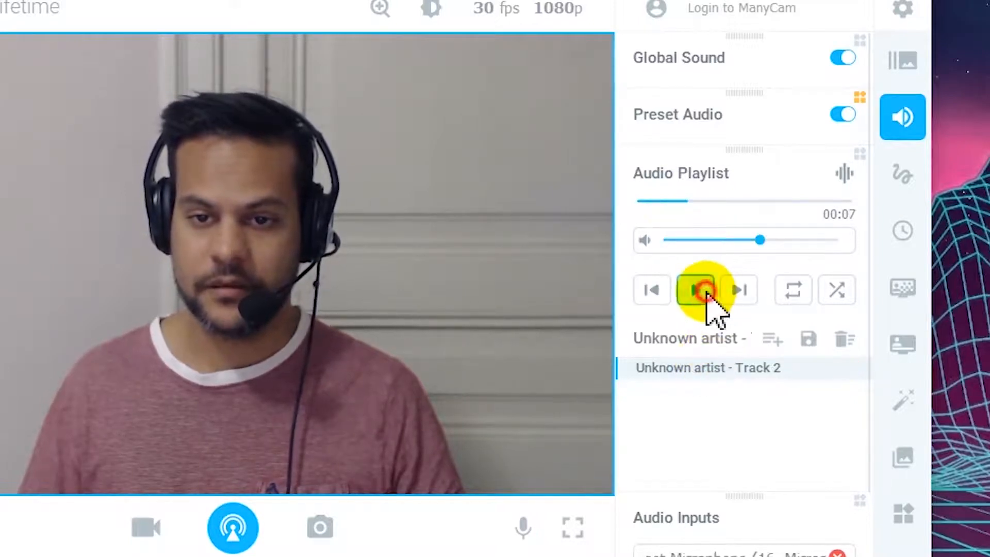
pyautogui.click(707, 292)
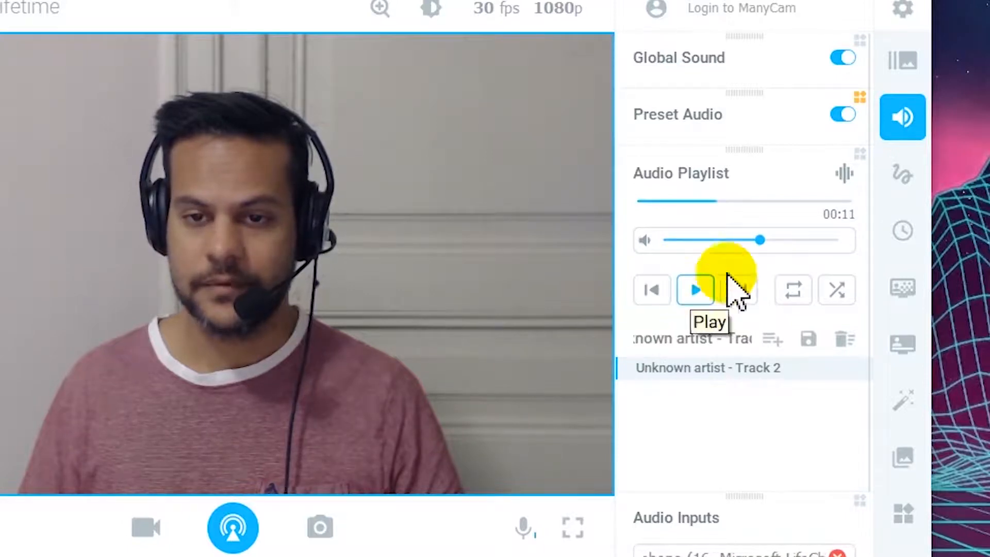
# Step: Test the audio playlist at low and medium volumes while rewinding Track 2, and raise the playlist volume to maximum
pyautogui.moveTo(759, 241); pyautogui.dragTo(687, 240)
pyautogui.moveTo(714, 200); pyautogui.dragTo(676, 201)
pyautogui.moveTo(687, 240)
pyautogui.mouseDown()
pyautogui.moveTo(835, 246)
pyautogui.moveTo(636, 252)
pyautogui.moveTo(832, 252)
pyautogui.moveTo(695, 252)
pyautogui.moveTo(723, 247)
pyautogui.moveTo(843, 259)
pyautogui.moveTo(702, 241)
pyautogui.mouseUp()
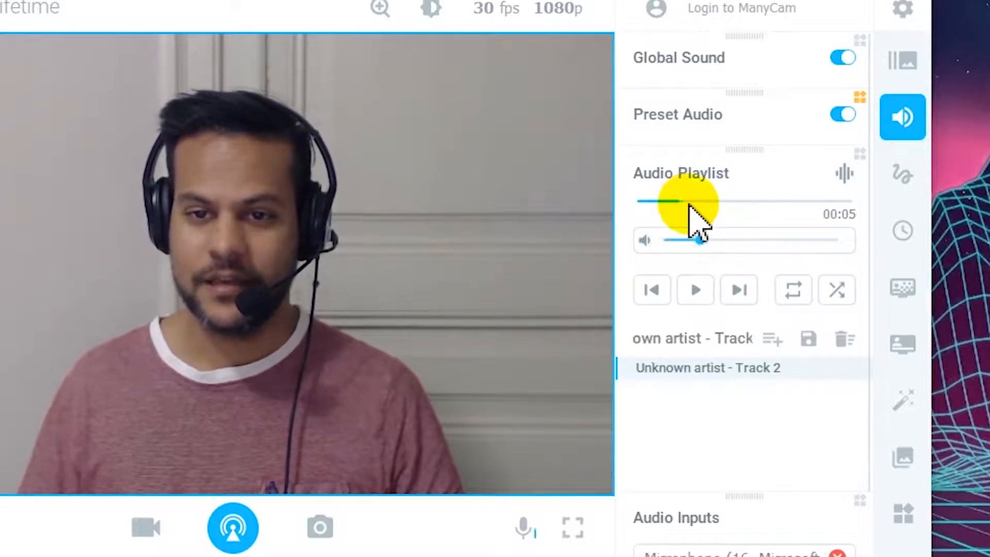
pyautogui.moveTo(678, 202); pyautogui.dragTo(635, 238)
pyautogui.moveTo(700, 239); pyautogui.dragTo(718, 240)
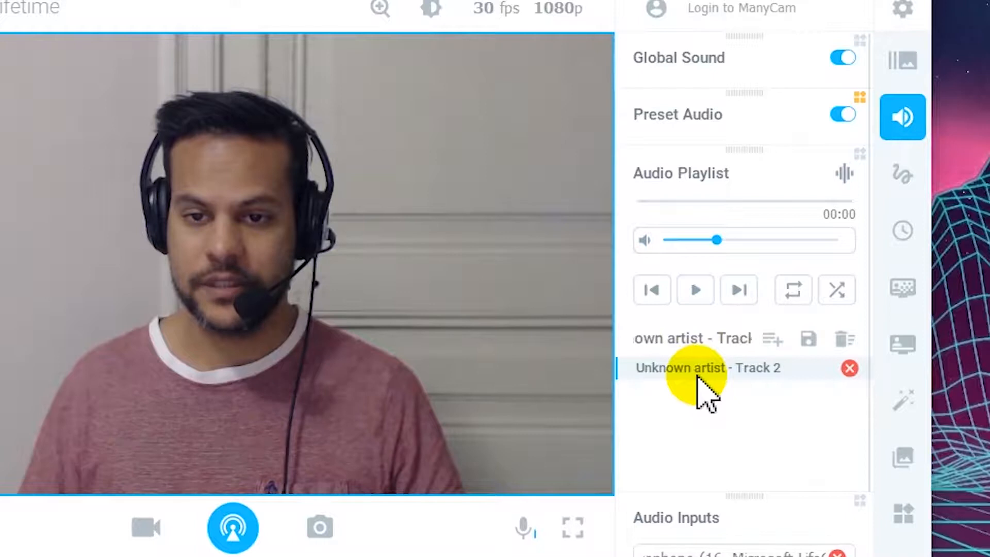
pyautogui.moveTo(717, 240); pyautogui.dragTo(820, 278)
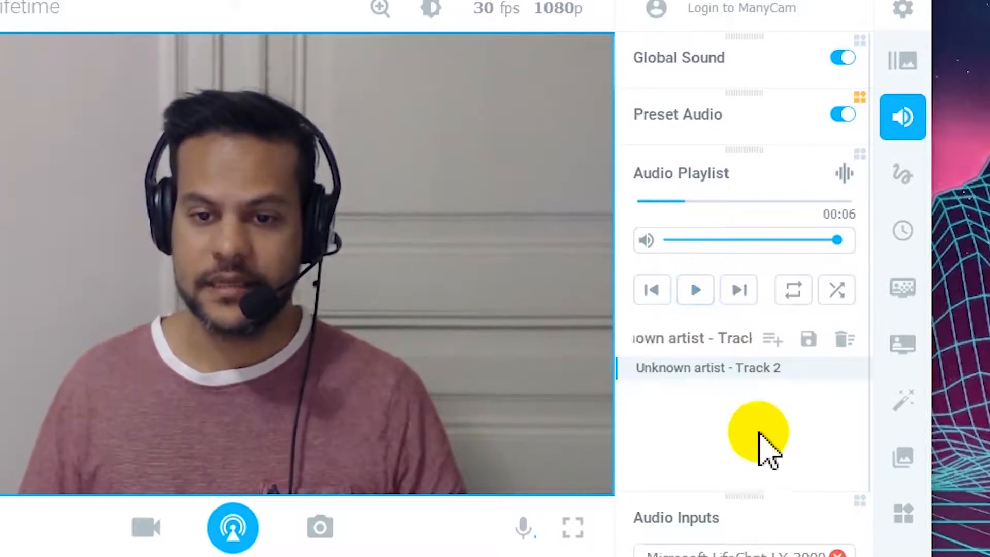
# Step: Set the Headset Microphone to full volume, and gradually lower the audio playlist's volume until it is muted
pyautogui.scroll(-5, 768, 449)
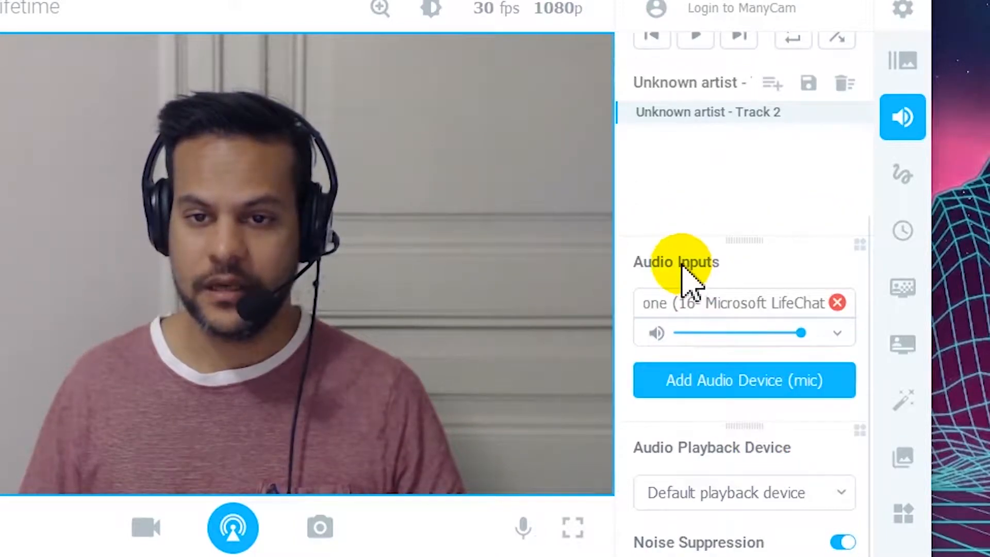
pyautogui.moveTo(802, 333); pyautogui.dragTo(827, 345)
pyautogui.scroll(5, 743, 310)
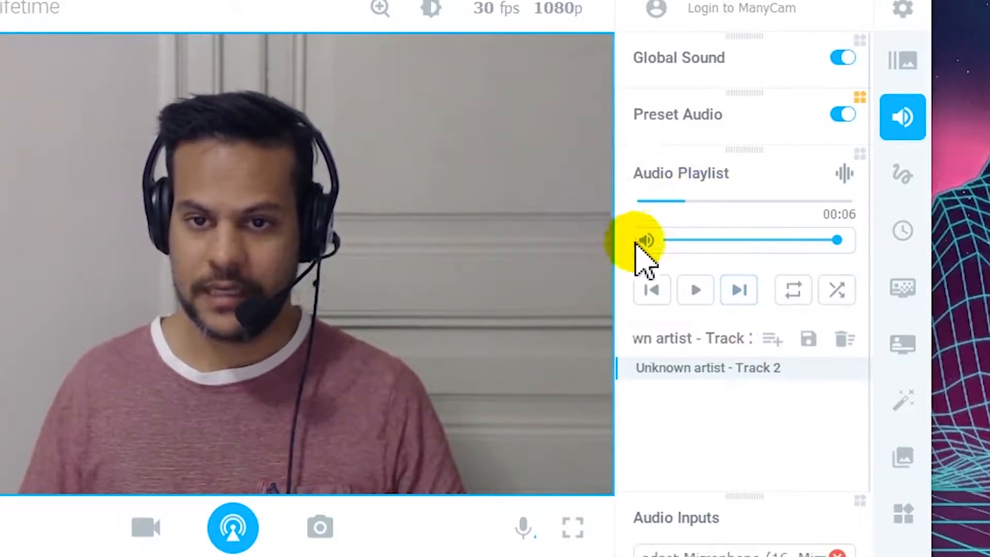
pyautogui.moveTo(839, 251); pyautogui.dragTo(747, 251)
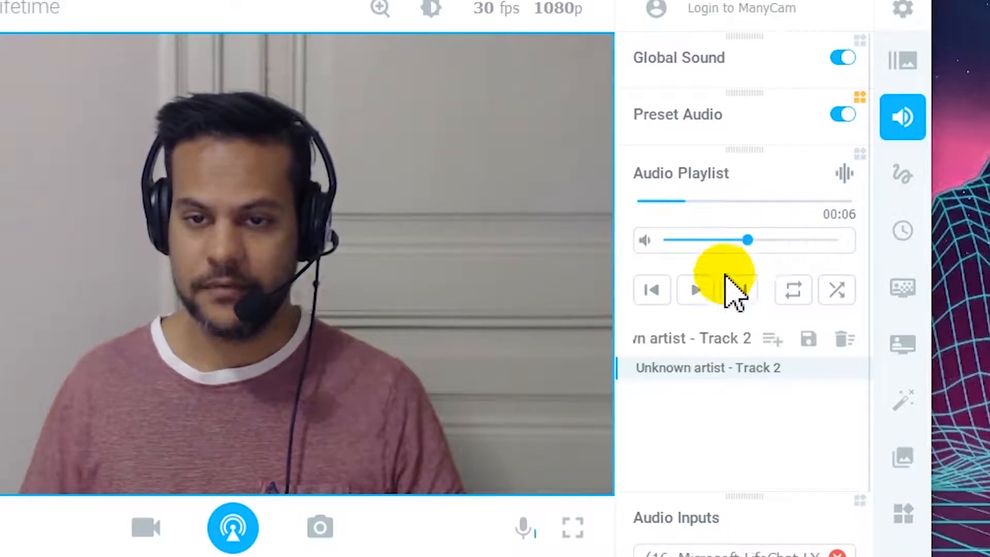
pyautogui.click(754, 241)
pyautogui.moveTo(758, 241)
pyautogui.mouseDown()
pyautogui.moveTo(773, 240)
pyautogui.moveTo(760, 241)
pyautogui.mouseUp()
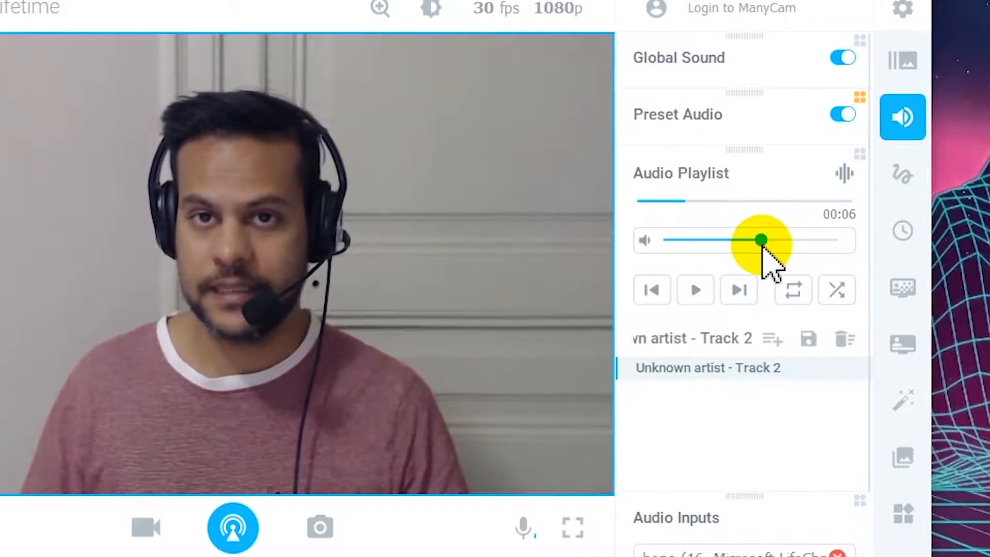
pyautogui.moveTo(762, 241); pyautogui.dragTo(684, 242)
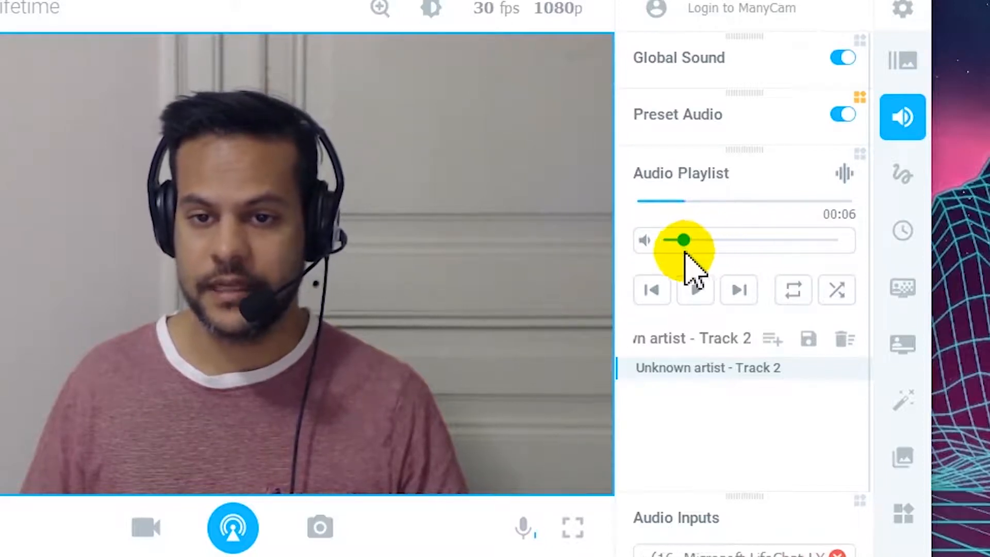
pyautogui.click(644, 242)
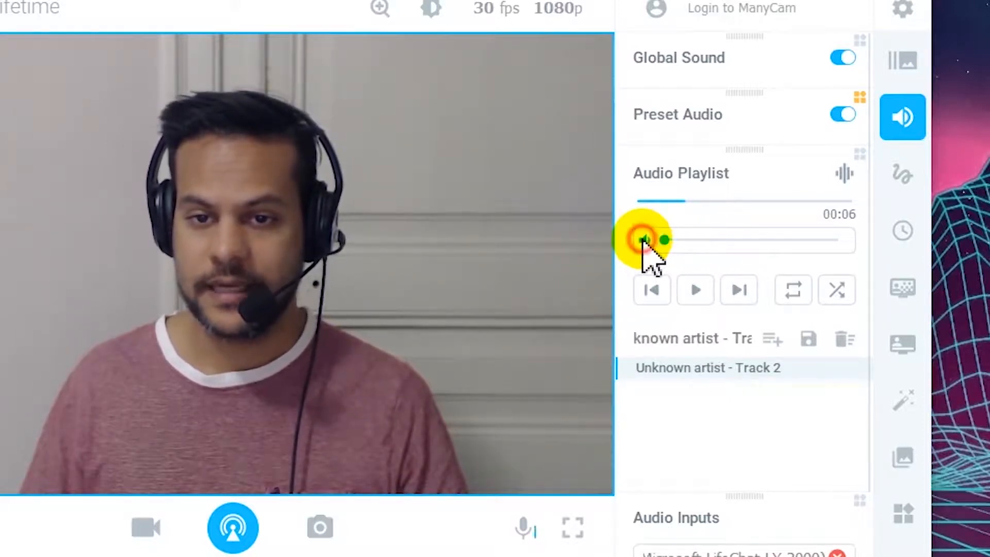
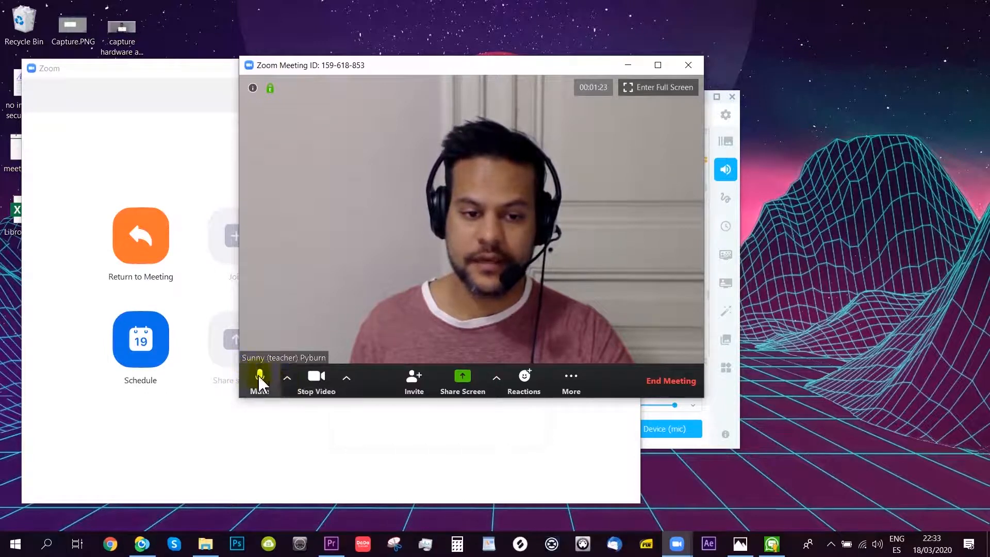
# Step: Switch to the Zoom meeting and select Microphone (ManyCam Virtual Microphone) as the microphone in its audio settings
pyautogui.click(287, 384)
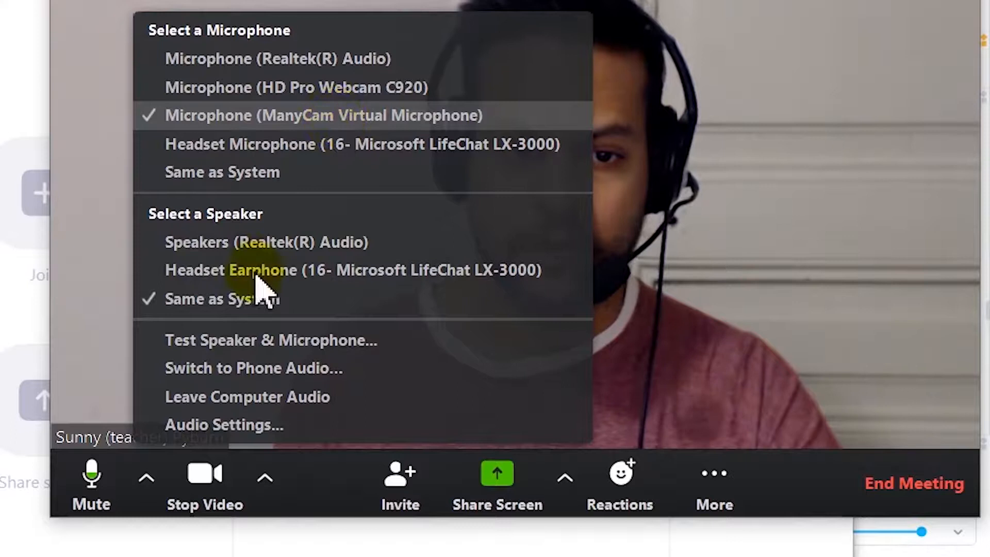
pyautogui.click(222, 425)
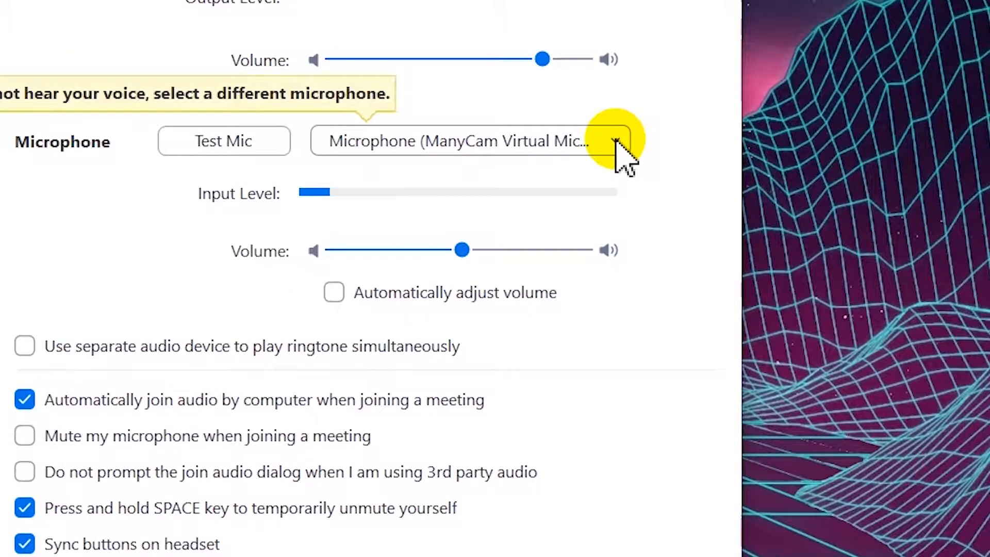
pyautogui.click(617, 142)
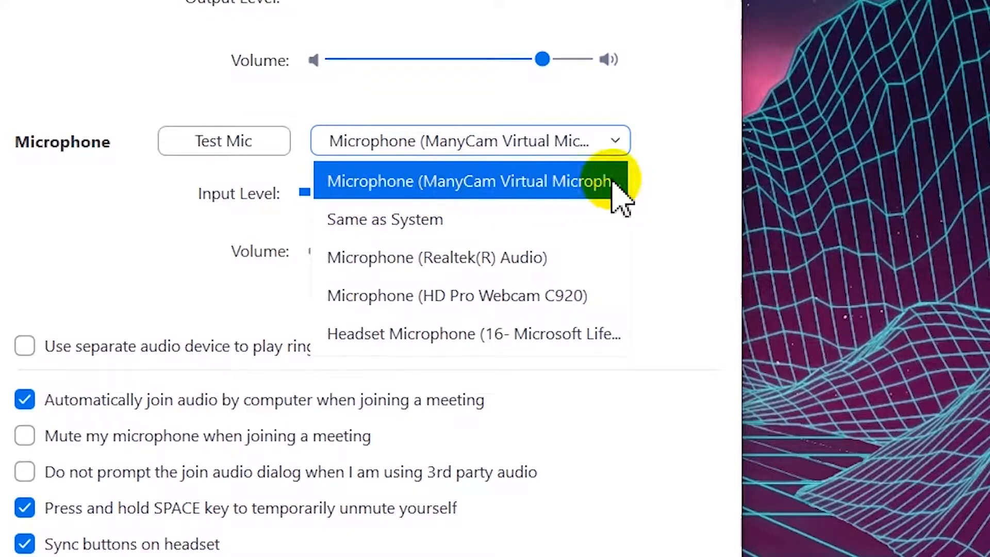
pyautogui.click(503, 185)
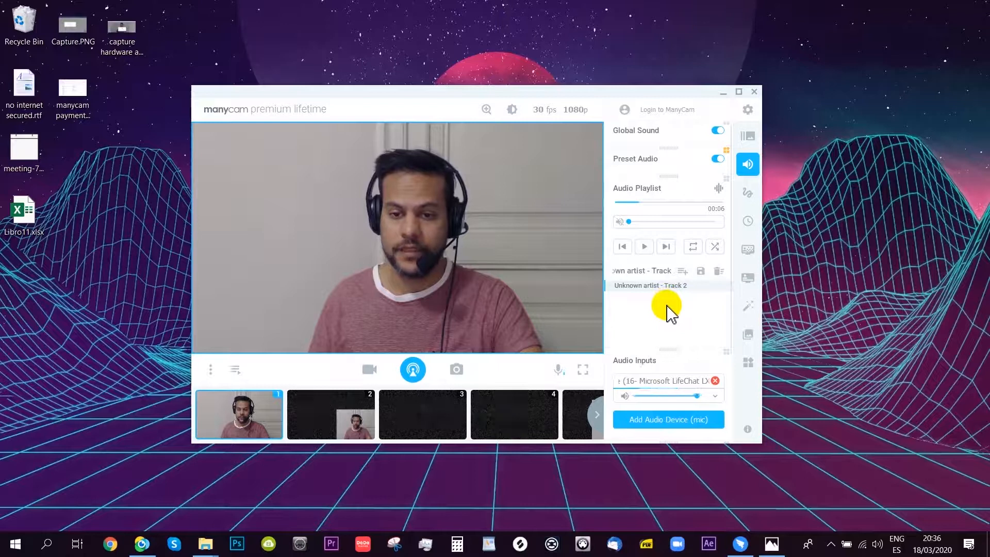
# Step: Switch to ManyCam and set the Noise Suppression level to -50 dB
pyautogui.scroll(-3, 669, 312)
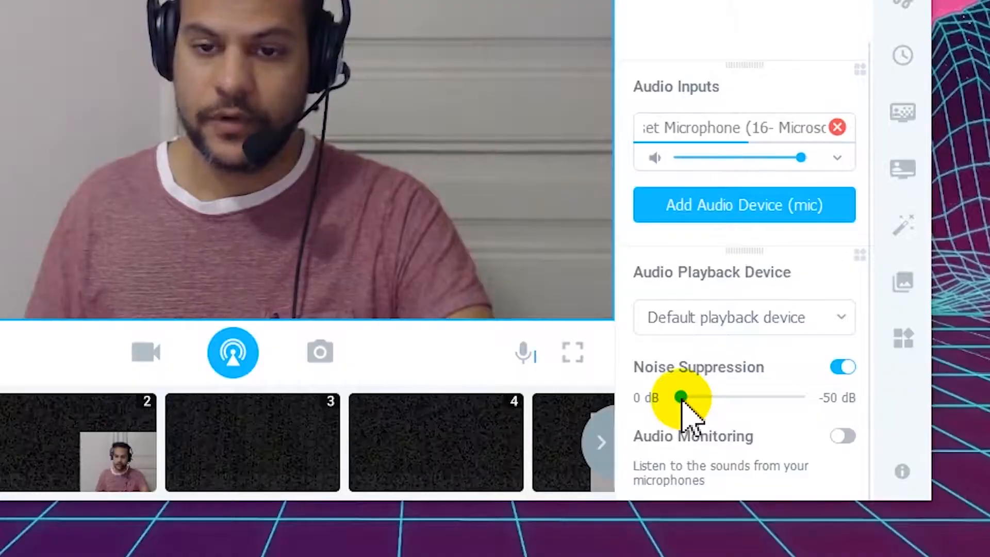
pyautogui.moveTo(692, 399); pyautogui.dragTo(820, 400)
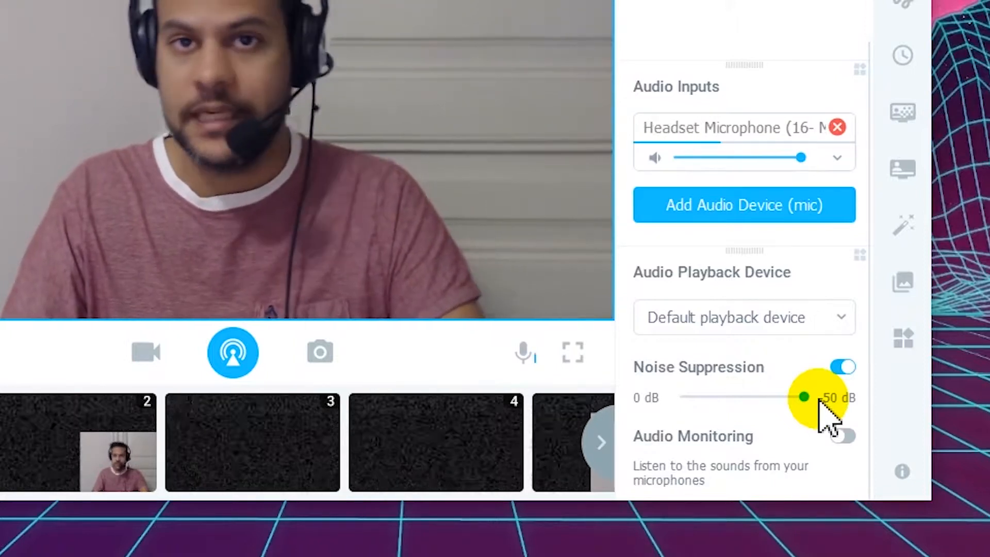
pyautogui.click(800, 395)
pyautogui.moveTo(797, 396); pyautogui.dragTo(829, 412)
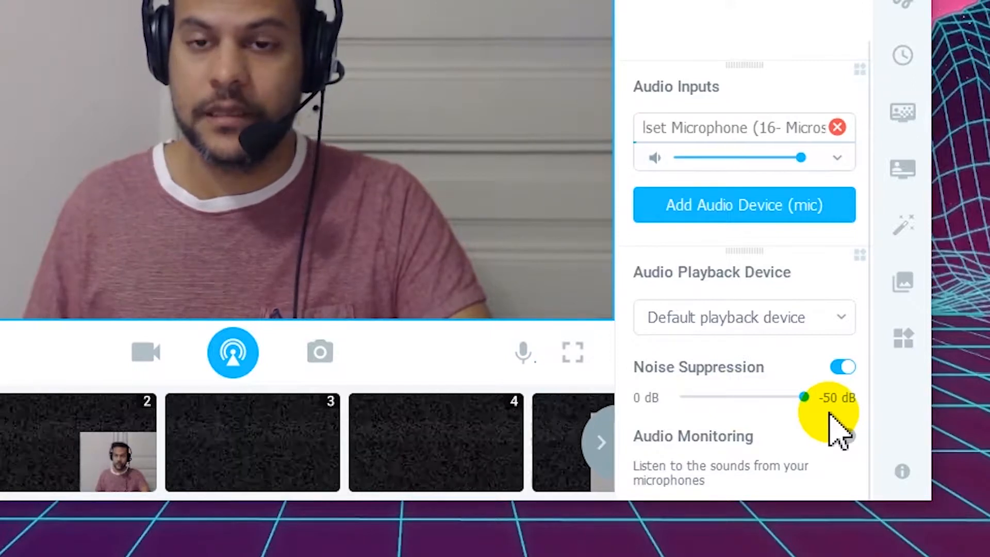
# Step: Try Audio Monitoring for the microphone by turning it on, and switch it off again
pyautogui.scroll(5, 785, 322)
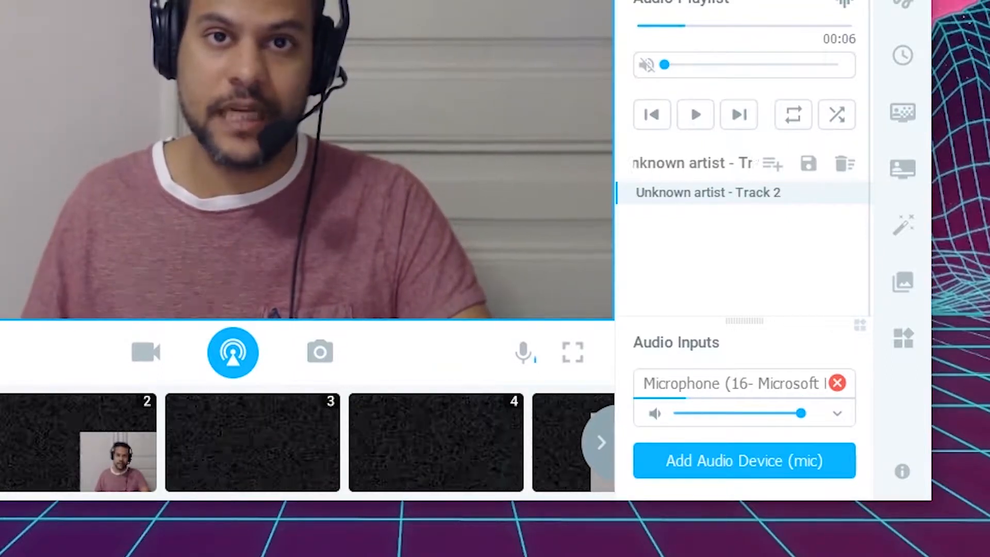
pyautogui.scroll(-5, 729, 283)
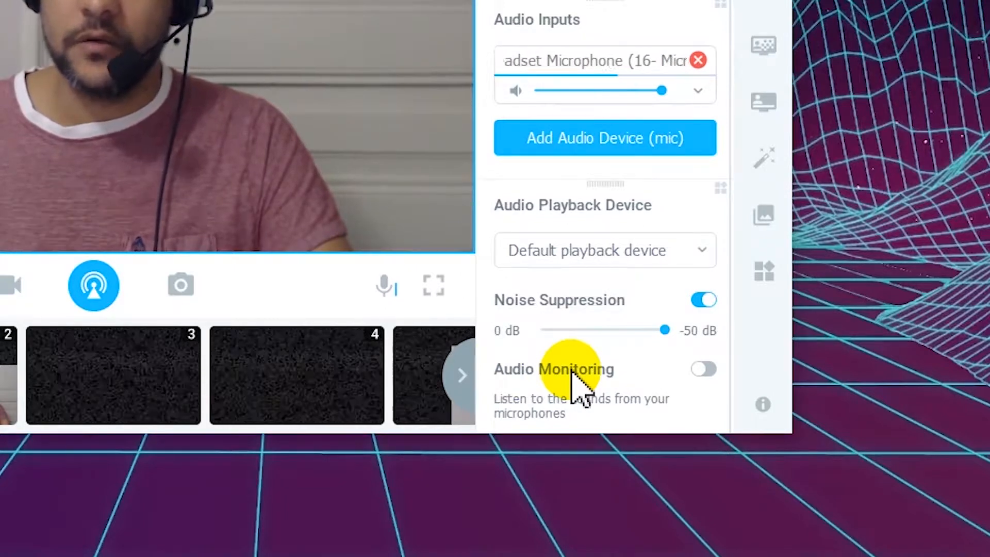
pyautogui.click(702, 368)
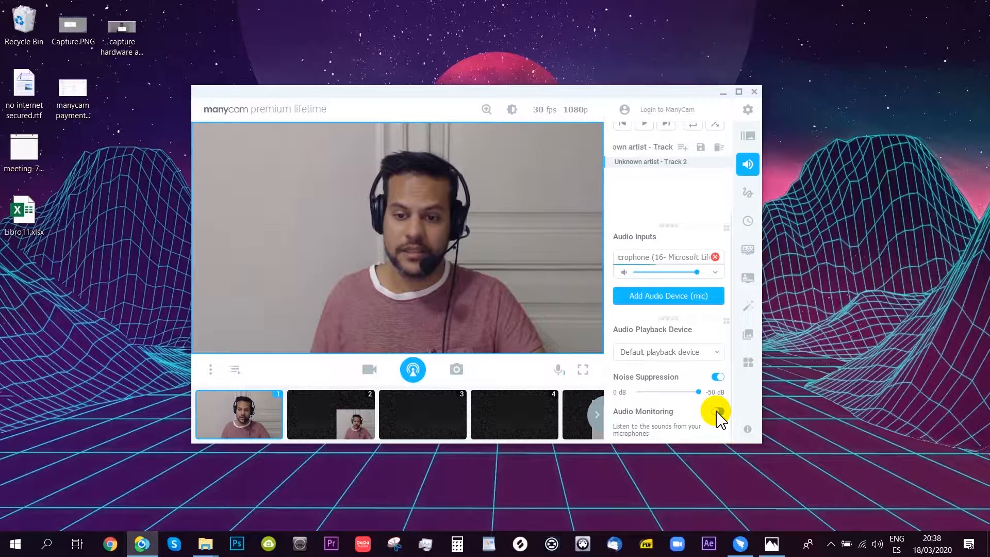
pyautogui.click(719, 412)
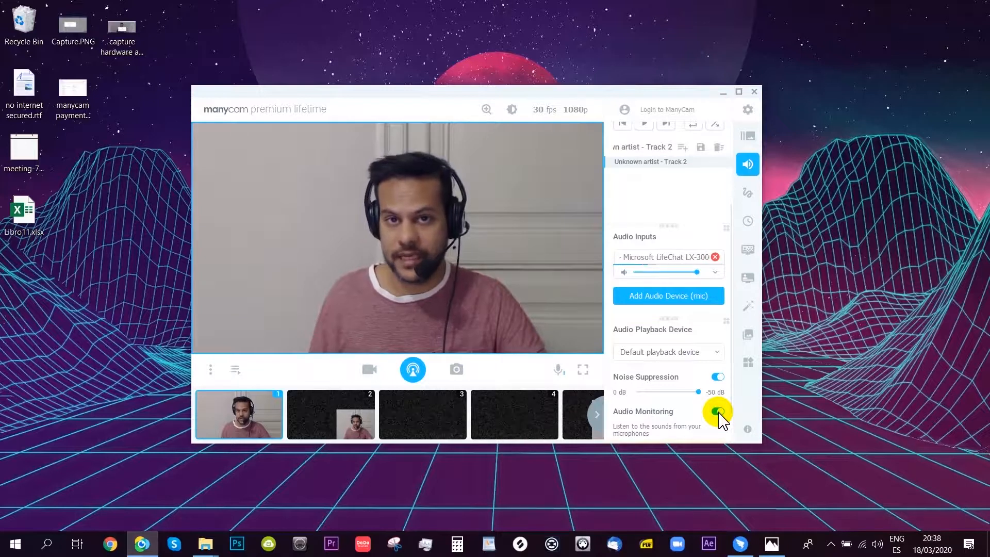
pyautogui.click(719, 412)
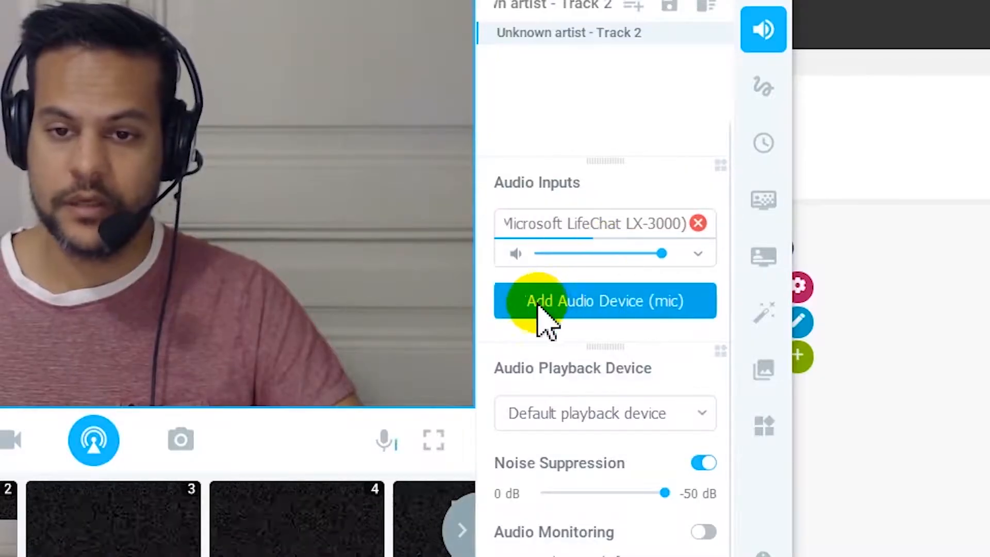
# Step: Add System sound as an audio input with its volume slightly above half, and mute it
pyautogui.click(629, 304)
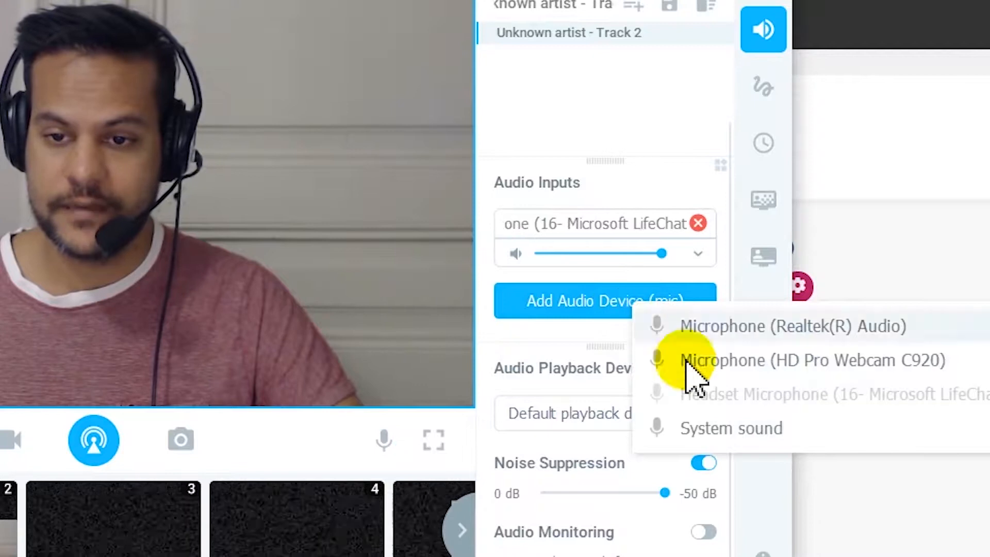
pyautogui.click(727, 429)
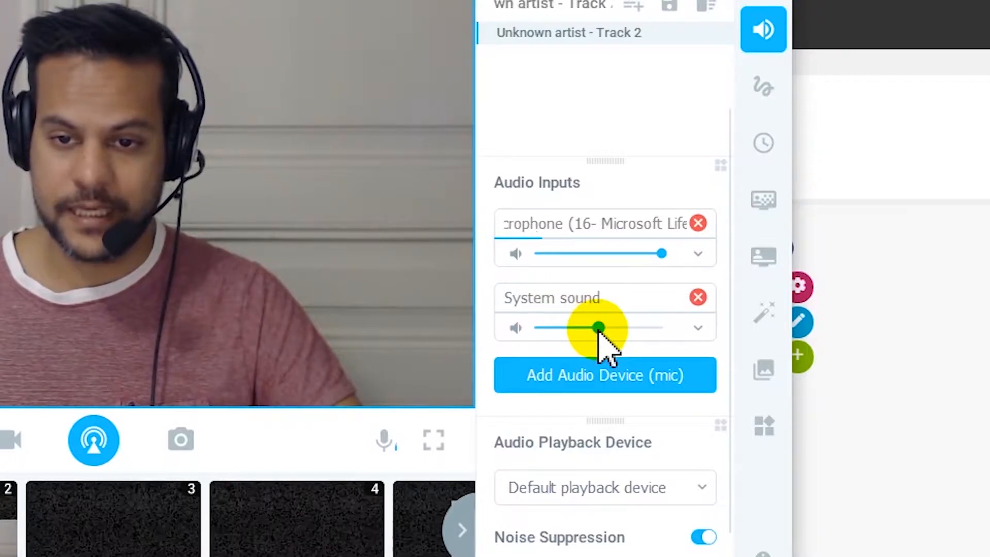
pyautogui.moveTo(598, 328)
pyautogui.mouseDown()
pyautogui.moveTo(630, 328)
pyautogui.moveTo(591, 329)
pyautogui.moveTo(610, 329)
pyautogui.mouseUp()
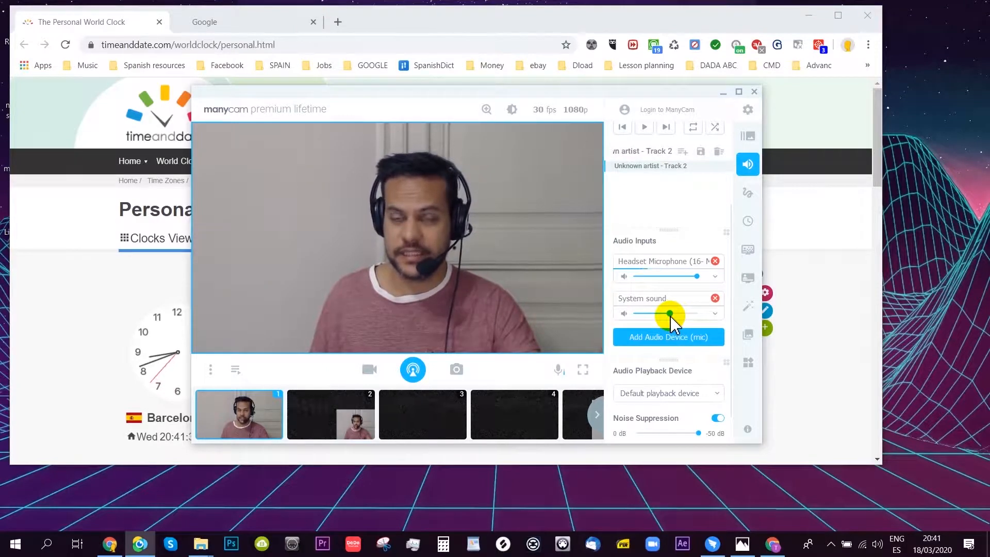
pyautogui.click(624, 313)
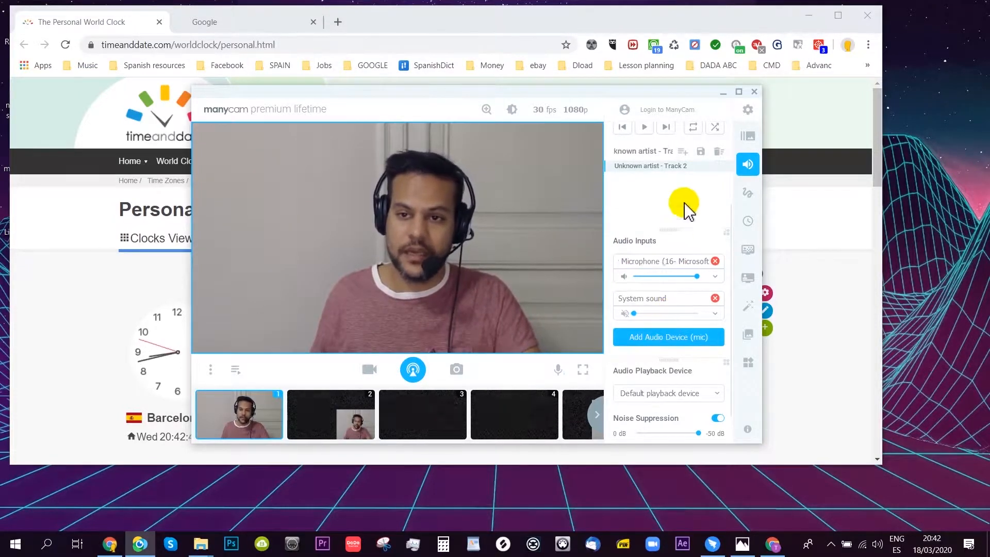
# Step: Minimize the Chrome window containing the World Clock and Google pages, and switch to the other Chrome profile's window showing YouTube
pyautogui.click(394, 27)
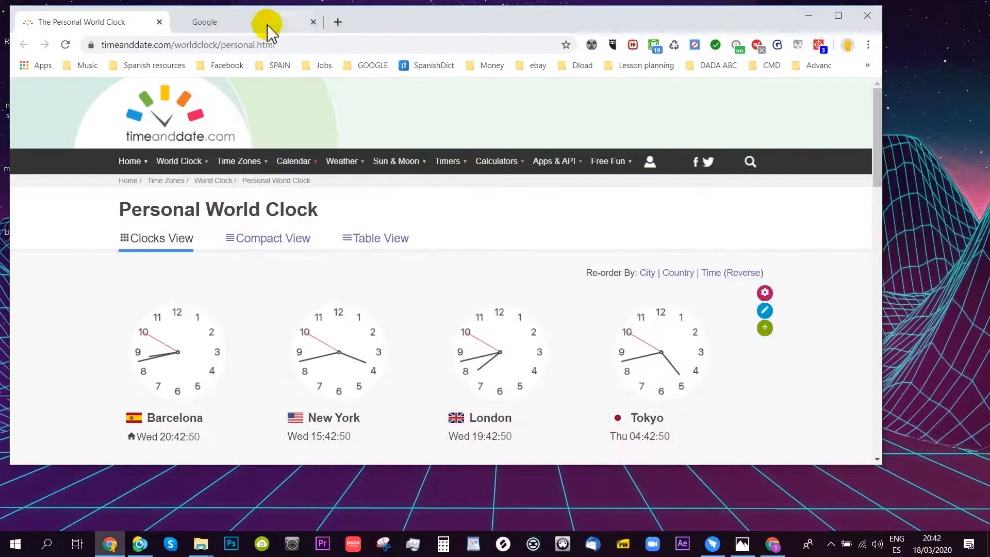
pyautogui.click(237, 23)
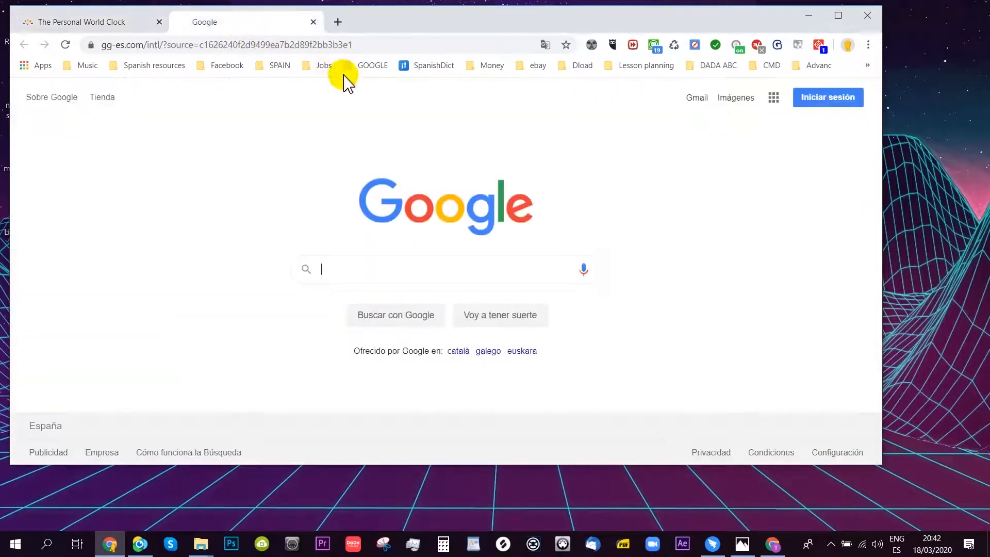
pyautogui.click(381, 67)
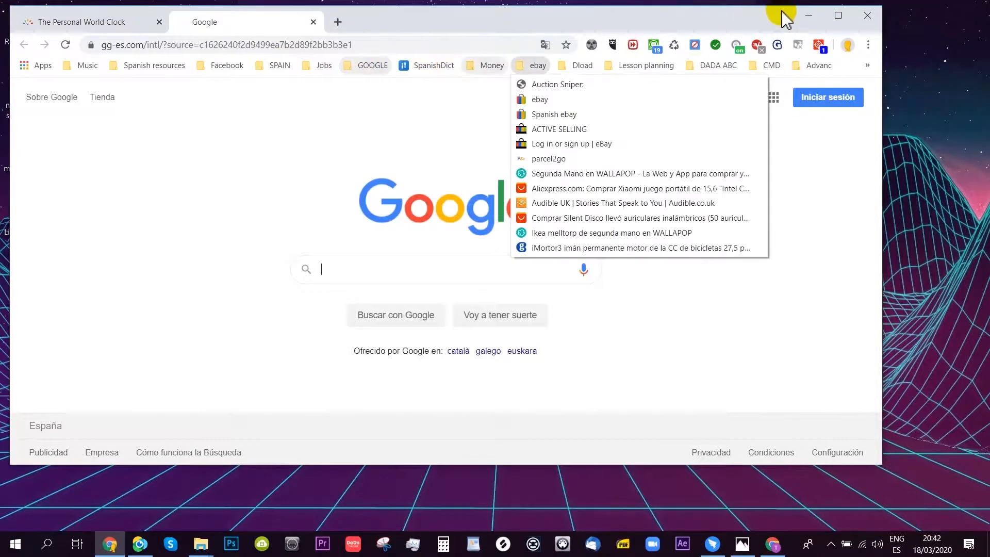
pyautogui.click(809, 16)
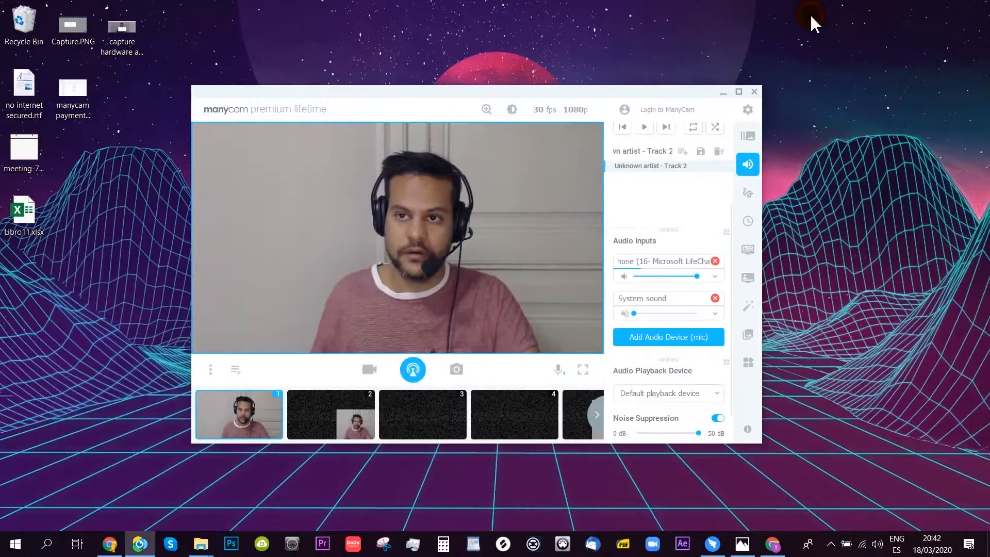
pyautogui.click(772, 542)
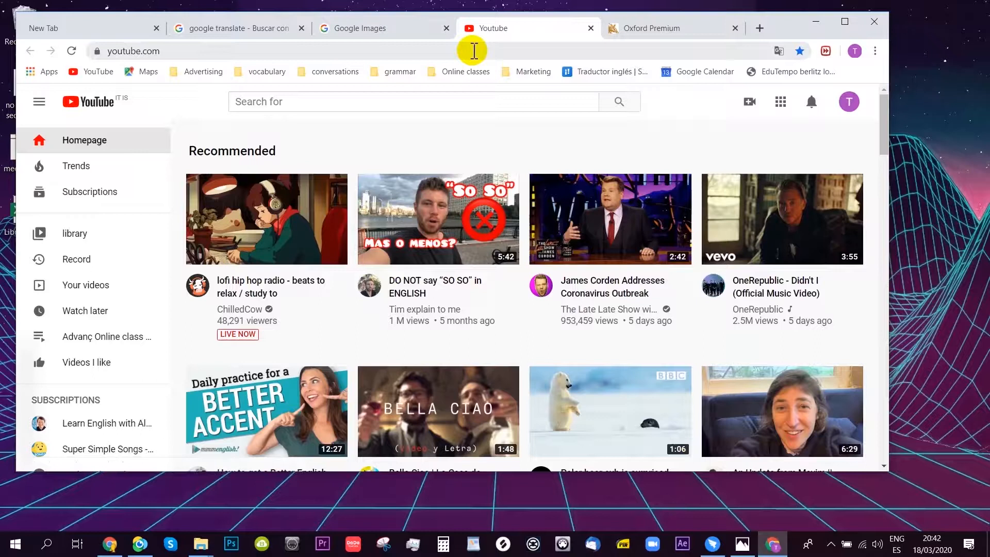
# Step: Open the BBC video "Polar bear cub is surprised by a seal" from the YouTube homepage, skip to about 0:09 and pause it
pyautogui.scroll(-2, 423, 167)
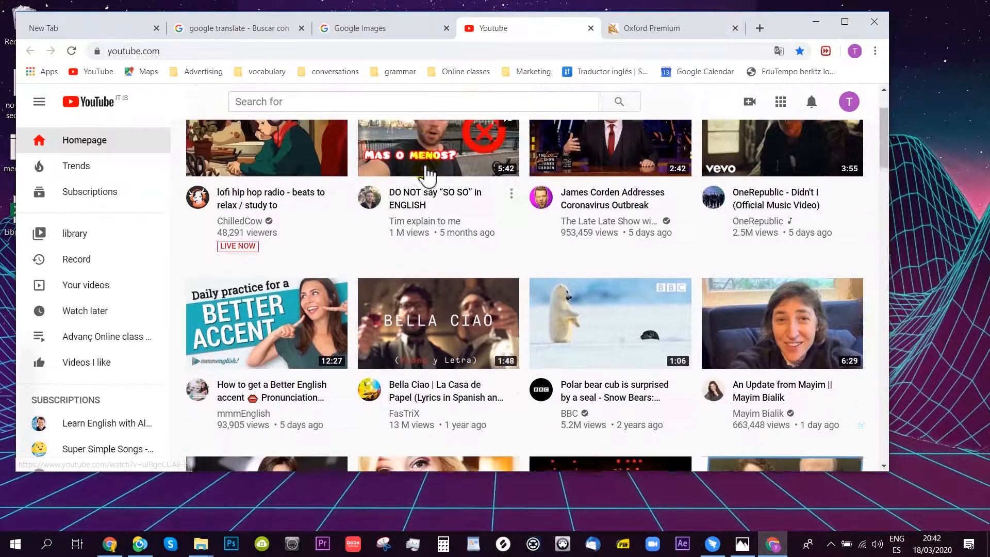
pyautogui.click(626, 270)
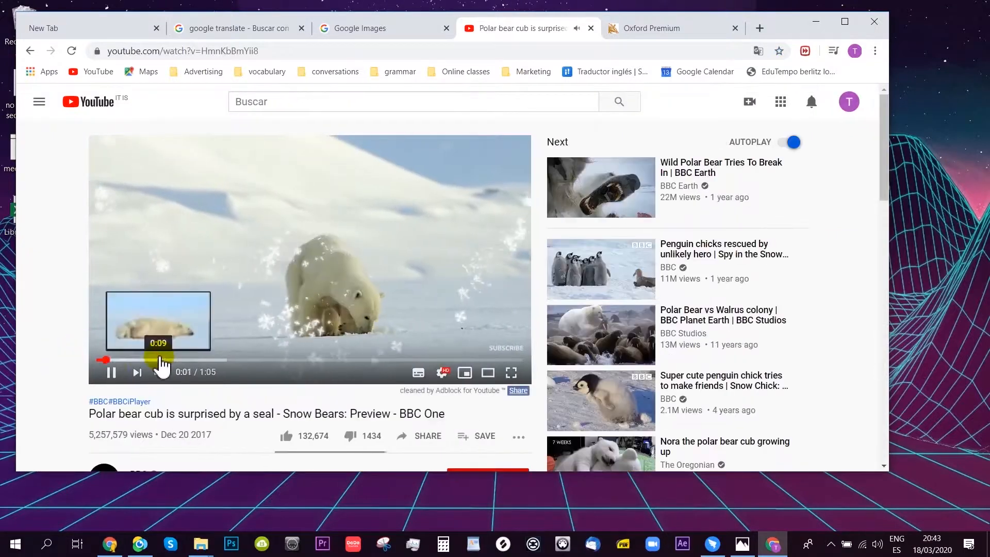
pyautogui.click(159, 360)
pyautogui.click(111, 372)
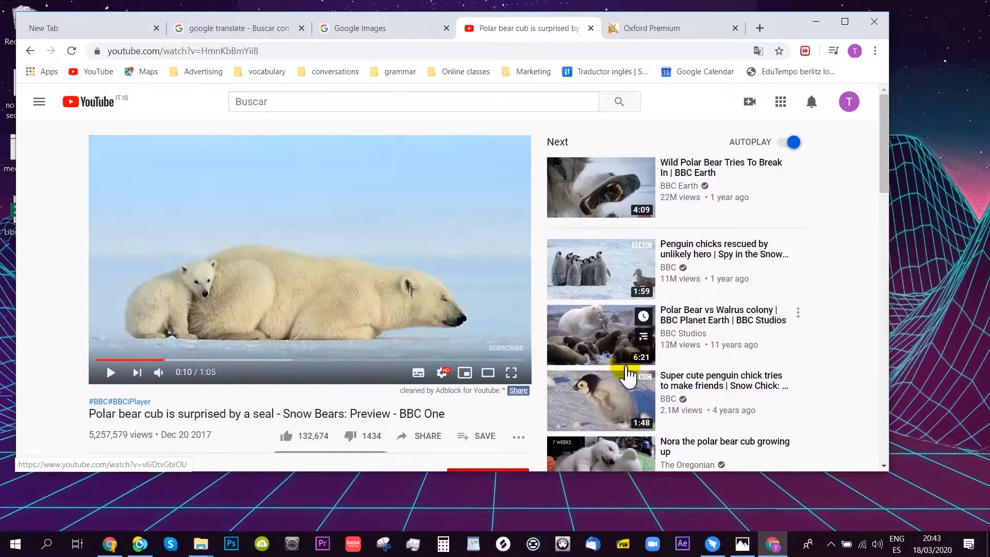
# Step: Switch to ManyCam and select the youtube preset from the list of presets
pyautogui.click(139, 545)
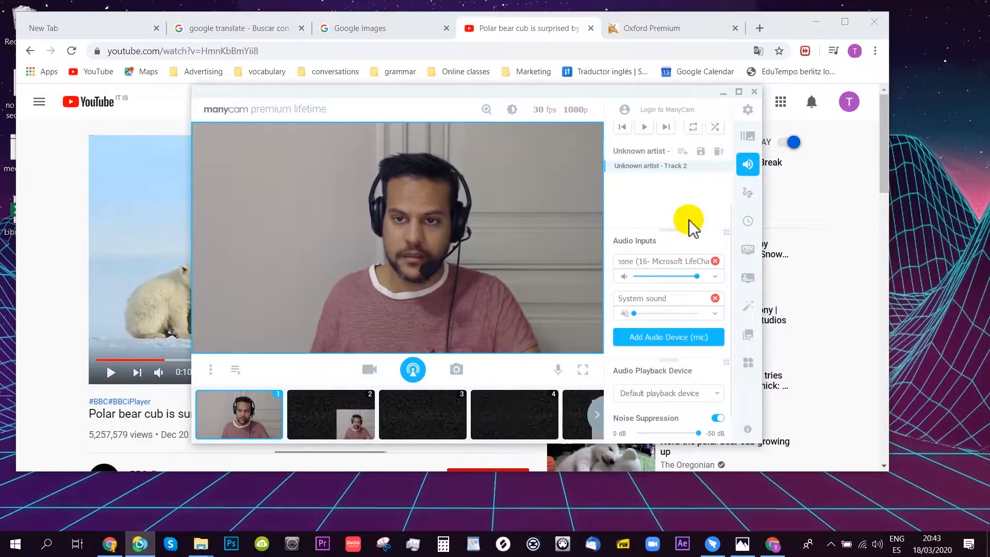
pyautogui.click(749, 143)
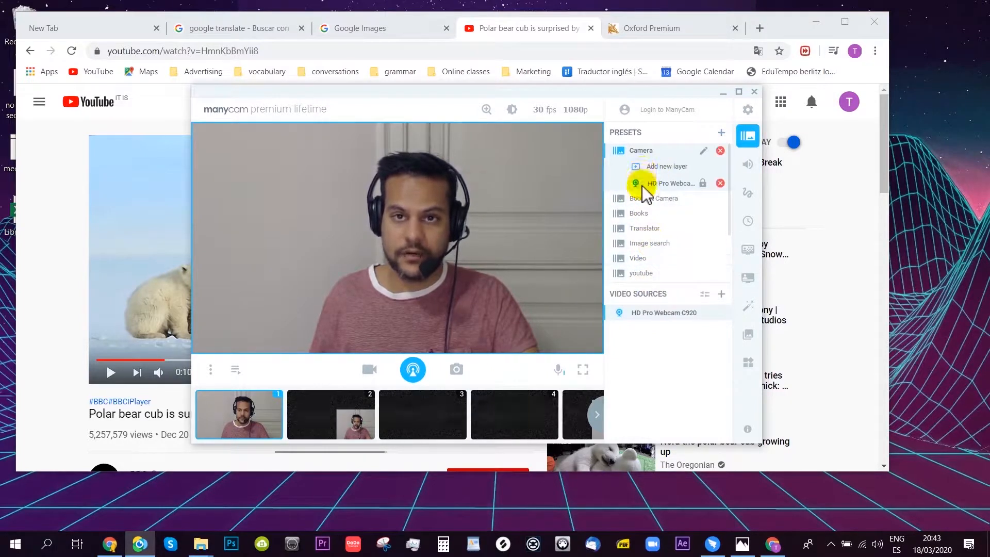
pyautogui.scroll(-2, 647, 186)
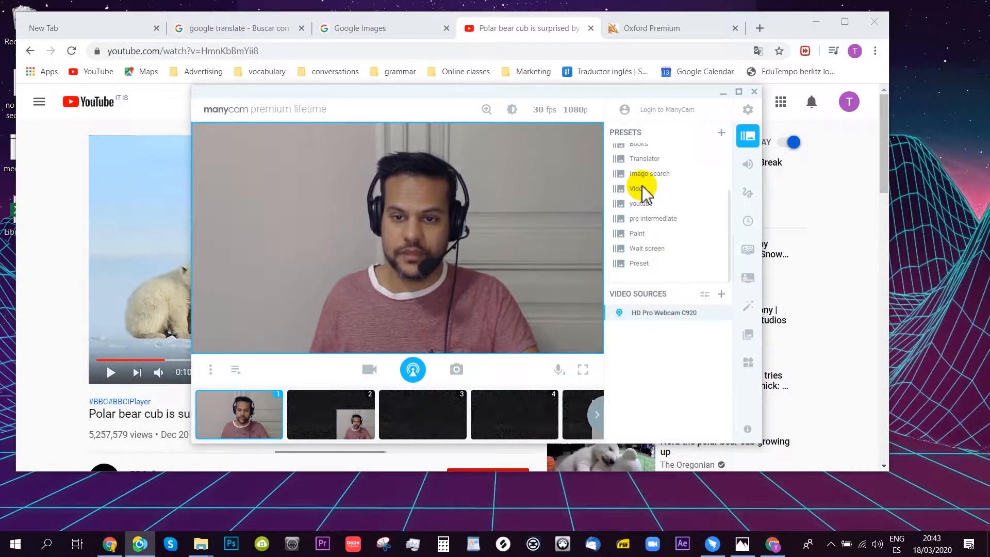
pyautogui.click(623, 205)
# Step: Set the youtube preset's main video source to the desktop app window of the polar bear cub video in Google Chrome
pyautogui.click(345, 202)
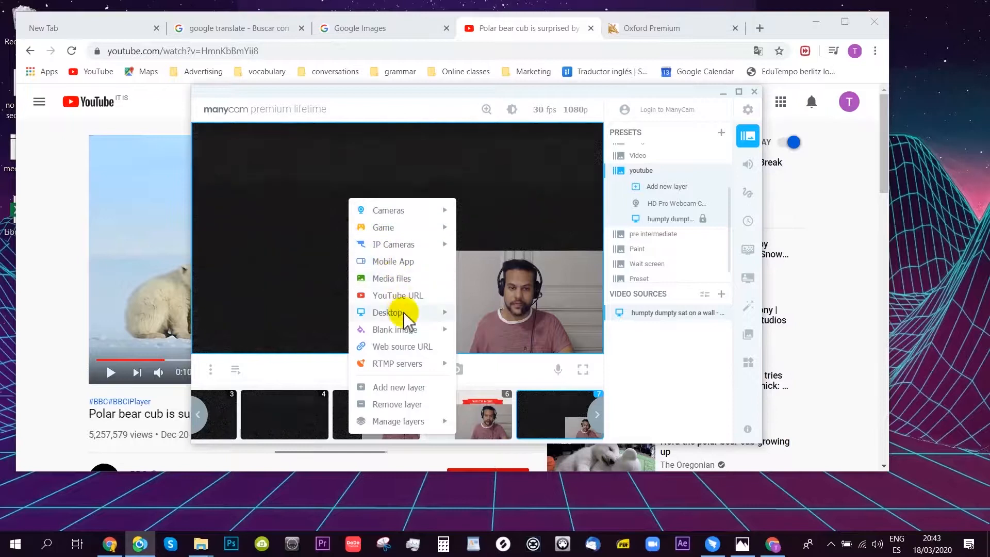
pyautogui.moveTo(405, 315)
pyautogui.moveTo(516, 391)
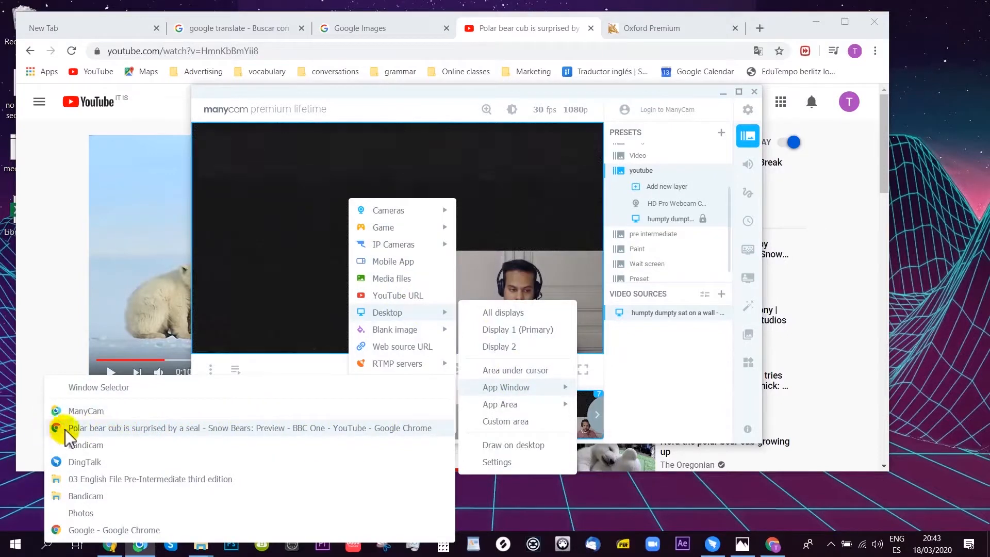
pyautogui.click(160, 431)
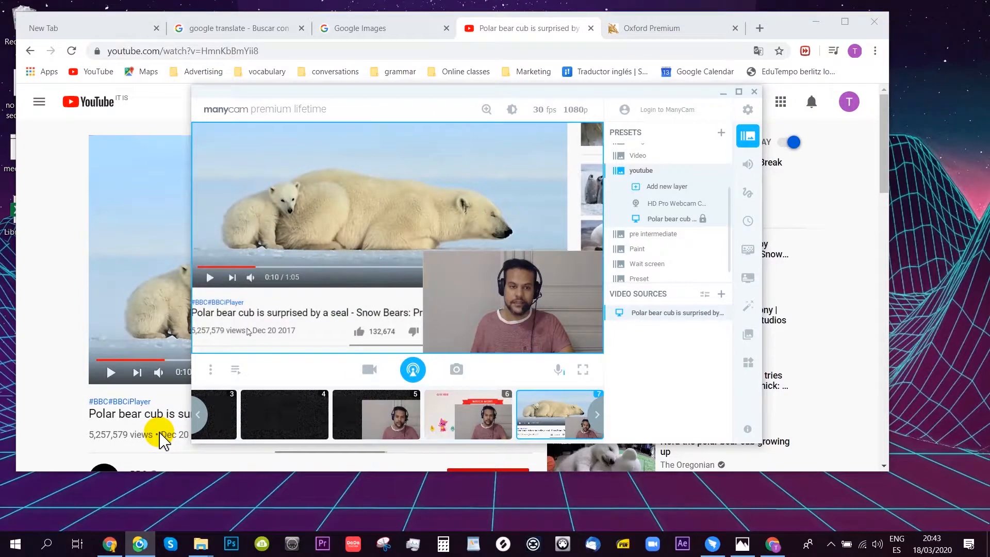
# Step: Shift the captured browser picture down so the video fills the preset's view, and briefly play and pause the YouTube video
pyautogui.moveTo(309, 242); pyautogui.dragTo(335, 294)
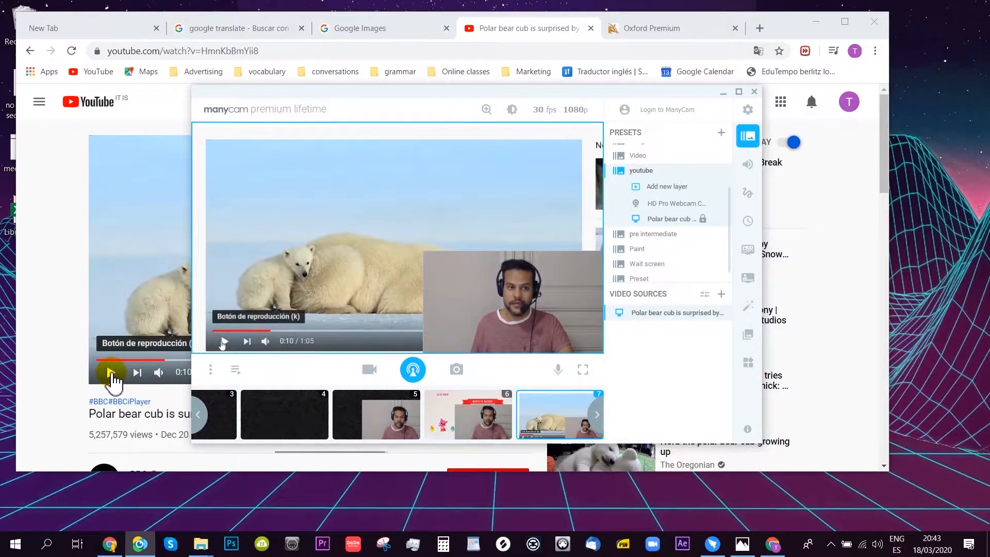
pyautogui.click(109, 372)
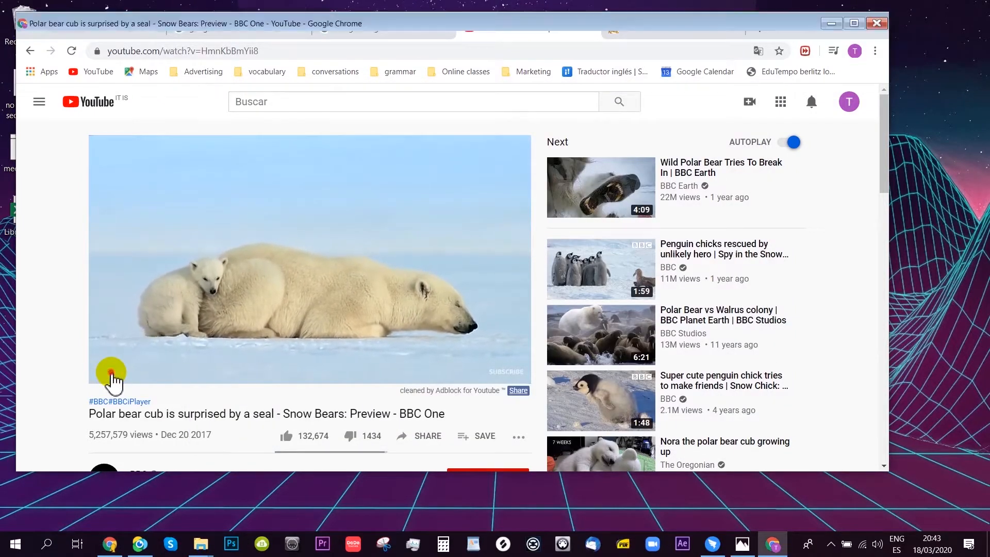
pyautogui.click(109, 372)
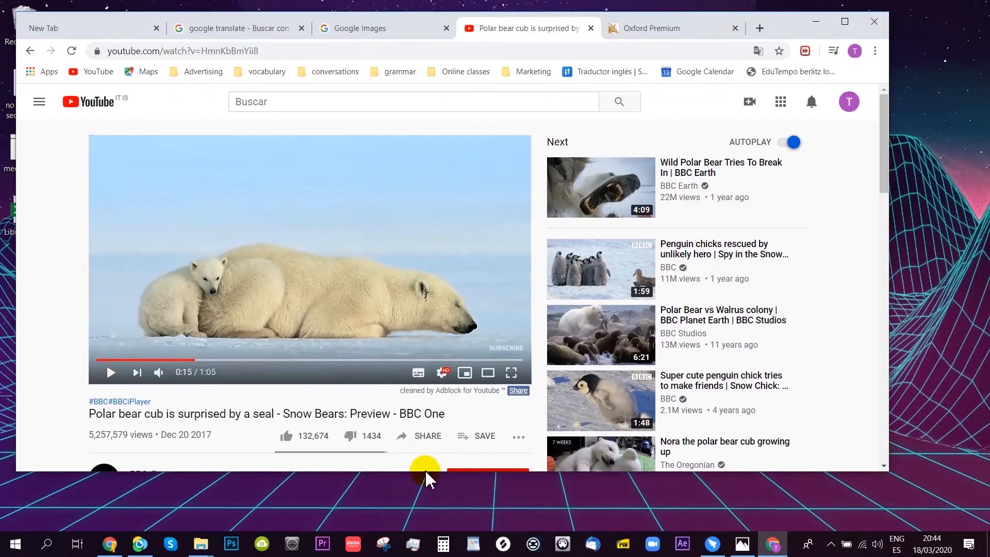
# Step: Return to ManyCam's audio settings, unmute the System sound input and raise its volume to slightly above half
pyautogui.click(138, 547)
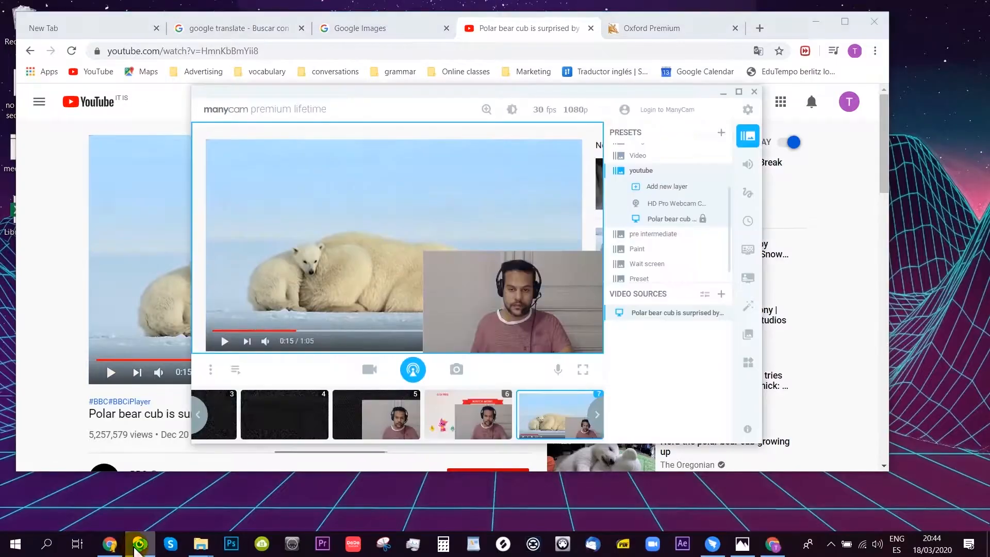
pyautogui.click(747, 164)
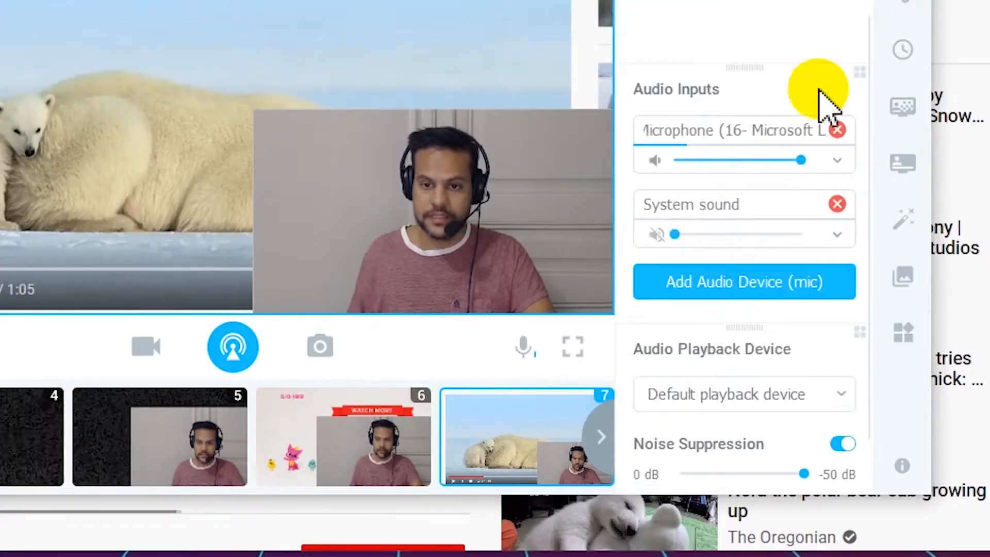
pyautogui.moveTo(676, 235); pyautogui.dragTo(740, 235)
pyautogui.click(657, 235)
pyautogui.click(739, 235)
pyautogui.moveTo(746, 238)
pyautogui.mouseDown()
pyautogui.moveTo(767, 237)
pyautogui.moveTo(758, 236)
pyautogui.mouseUp()
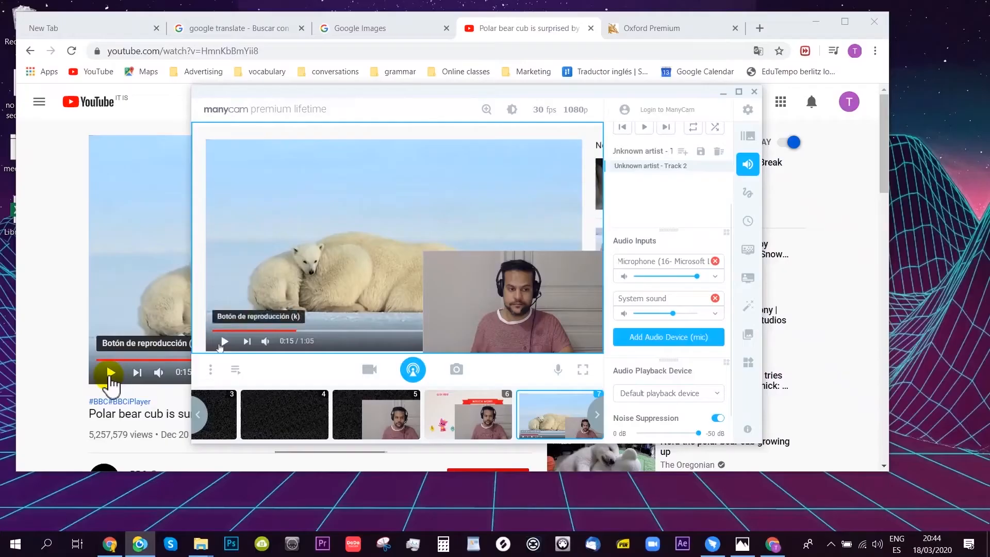
# Step: Play the YouTube video, check the System sound input's level in ManyCam, and pause the video
pyautogui.click(109, 372)
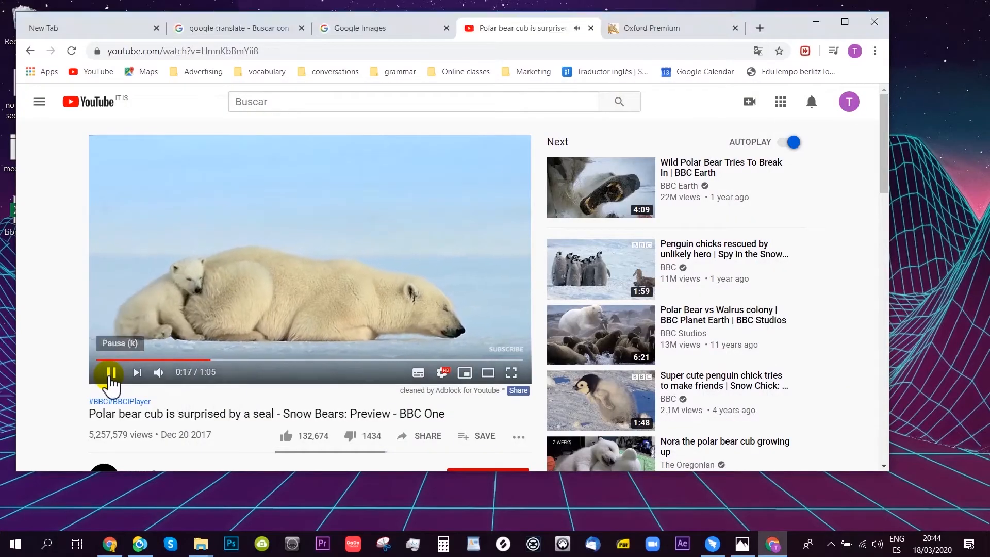
pyautogui.click(110, 545)
pyautogui.click(110, 545)
pyautogui.click(147, 547)
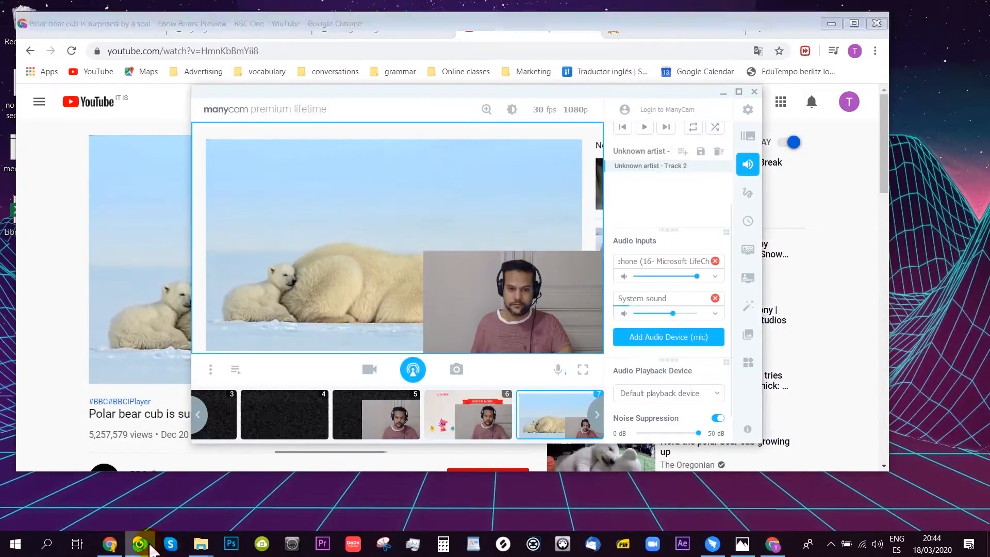
pyautogui.click(111, 372)
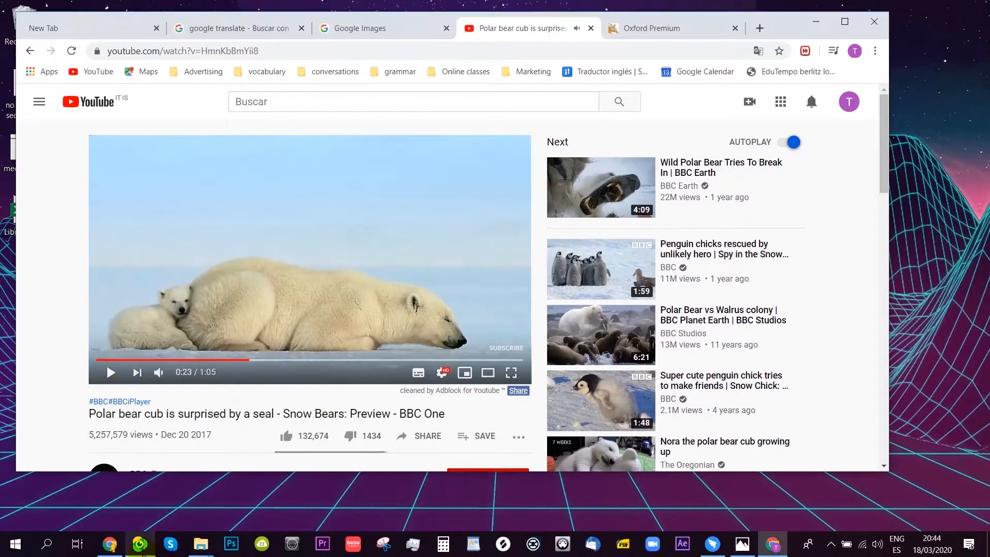
# Step: Return to ManyCam, lower the System sound volume to zero and remove System sound from the audio inputs
pyautogui.click(140, 544)
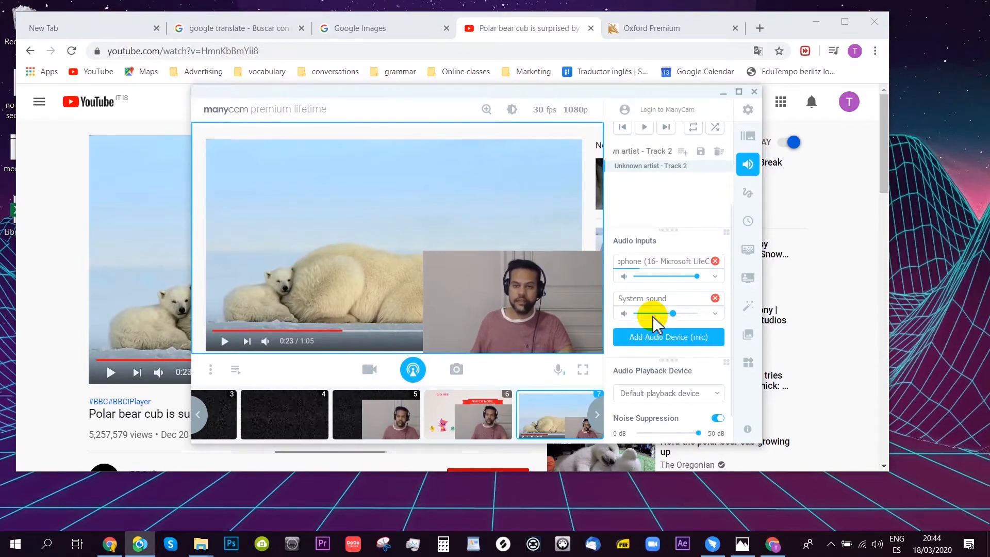
pyautogui.click(634, 313)
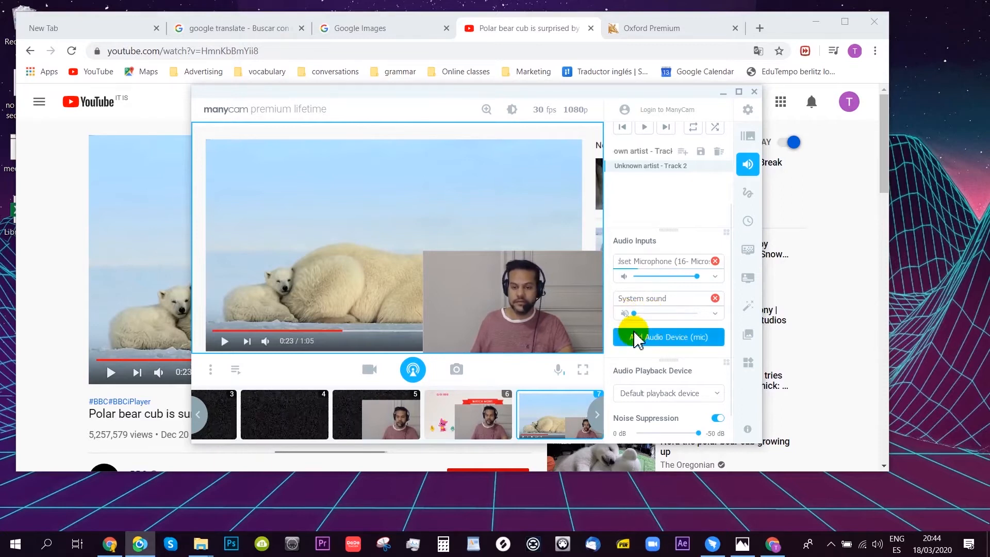
pyautogui.click(715, 298)
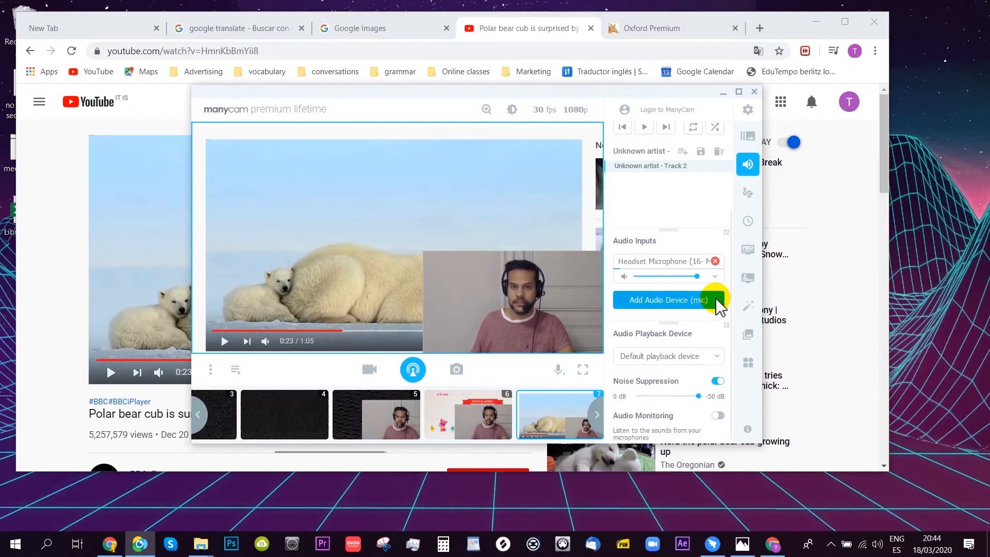